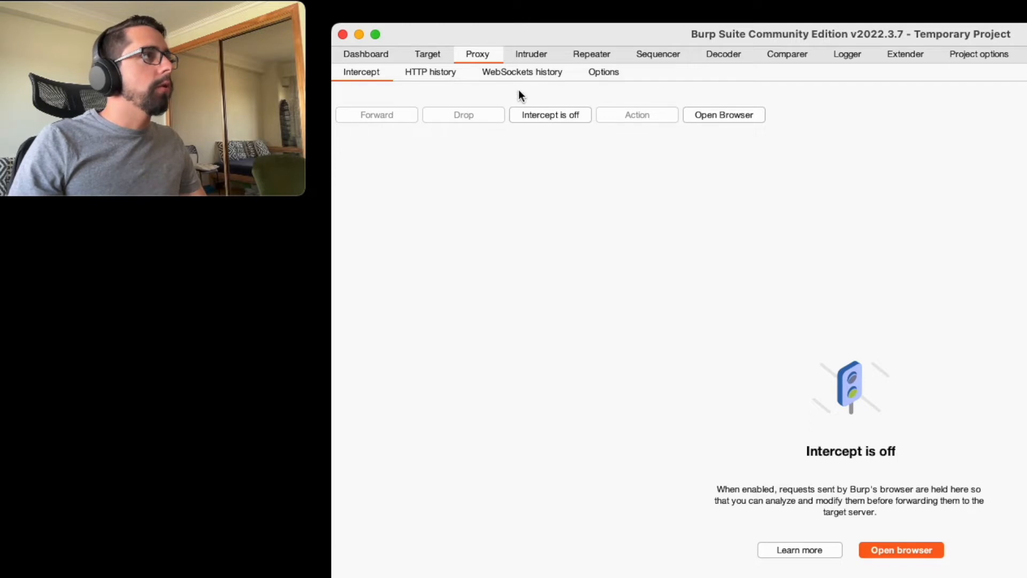
# Export the proxy's CA certificate in DER format to the Desktop as cacert.der and close the export dialog
pyautogui.click(605, 73)
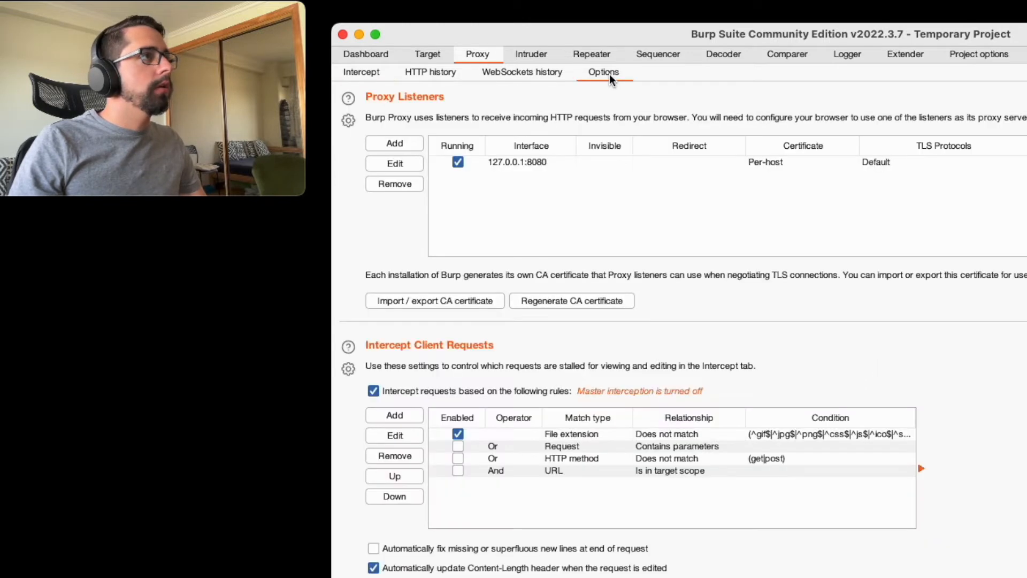
pyautogui.click(410, 306)
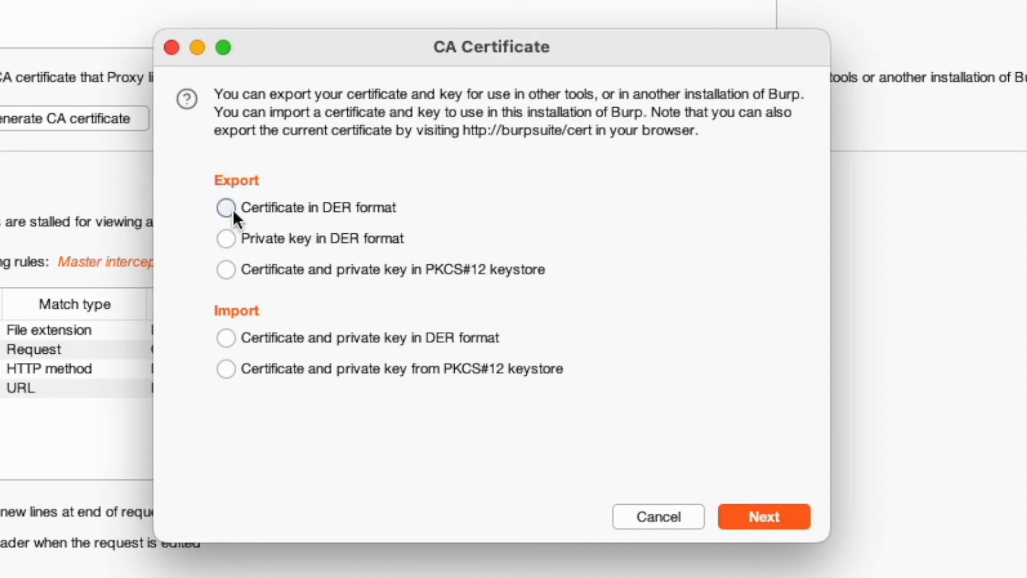
pyautogui.click(217, 209)
pyautogui.click(730, 516)
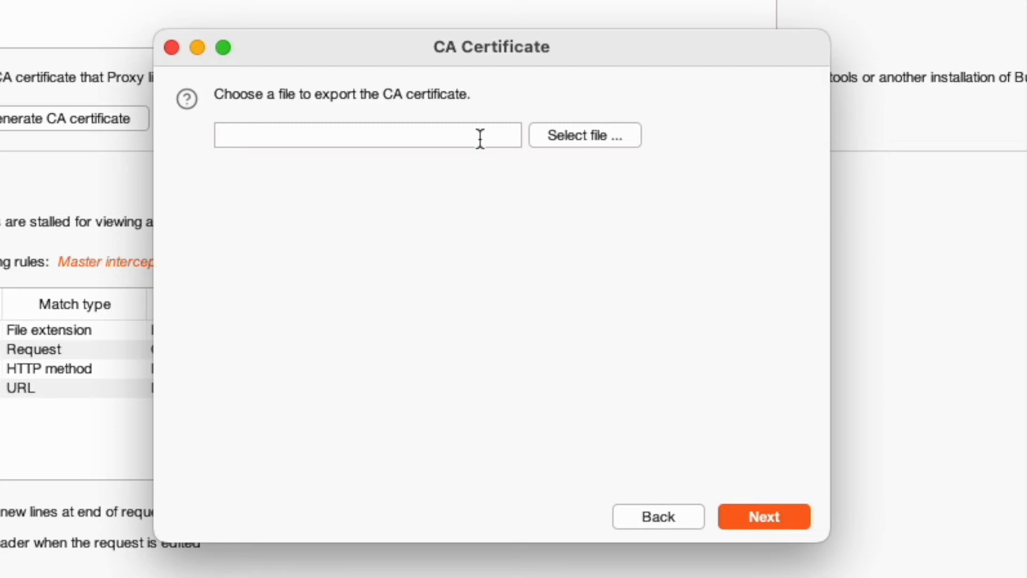
pyautogui.click(559, 140)
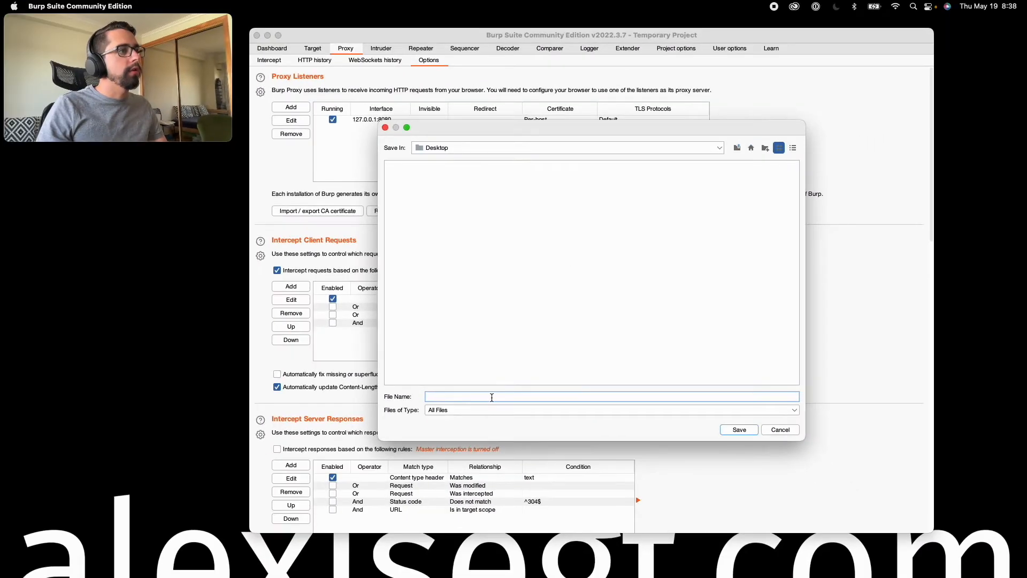
pyautogui.write('cacert.der')
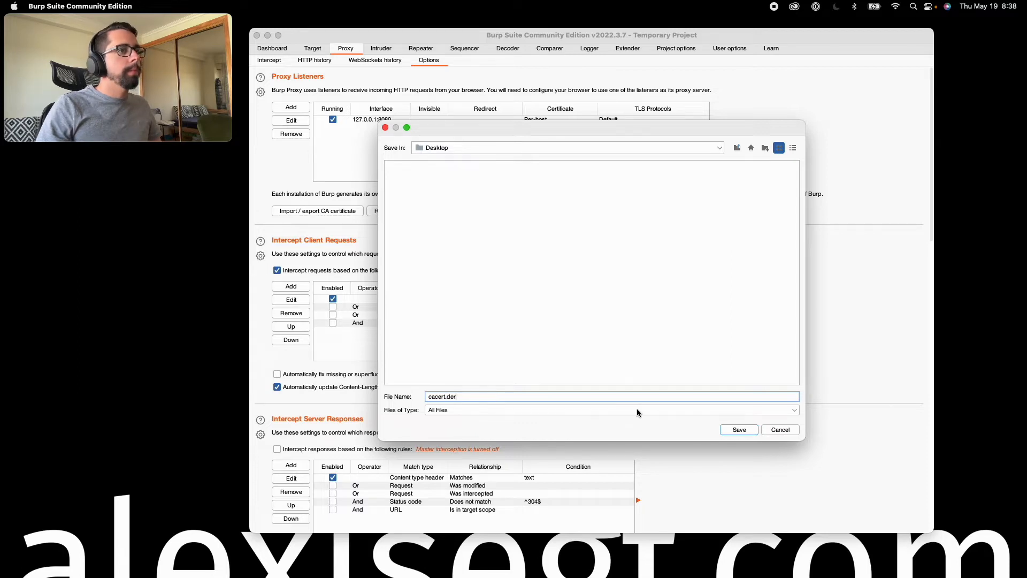
pyautogui.click(739, 430)
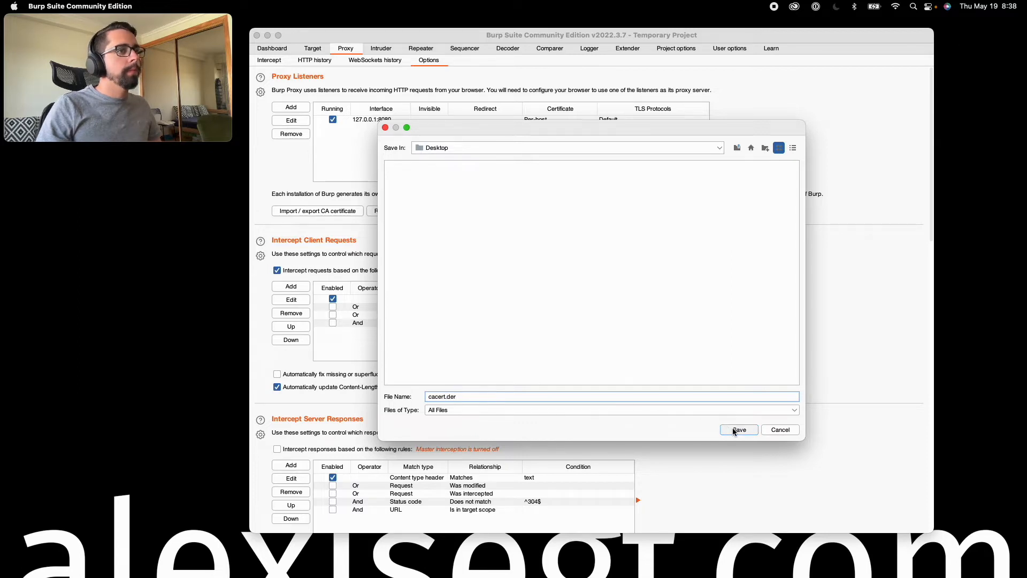
pyautogui.click(704, 377)
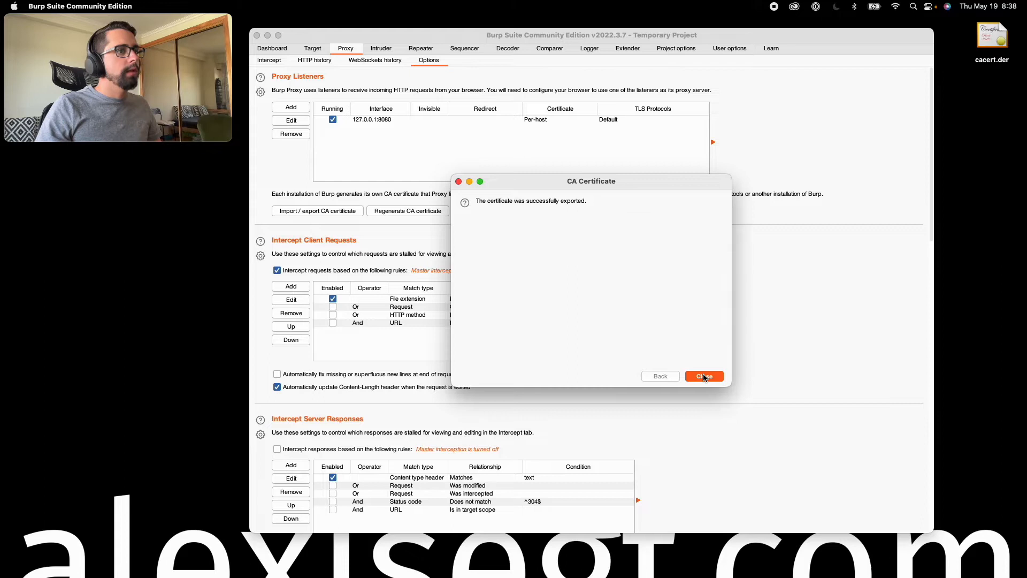
pyautogui.click(704, 377)
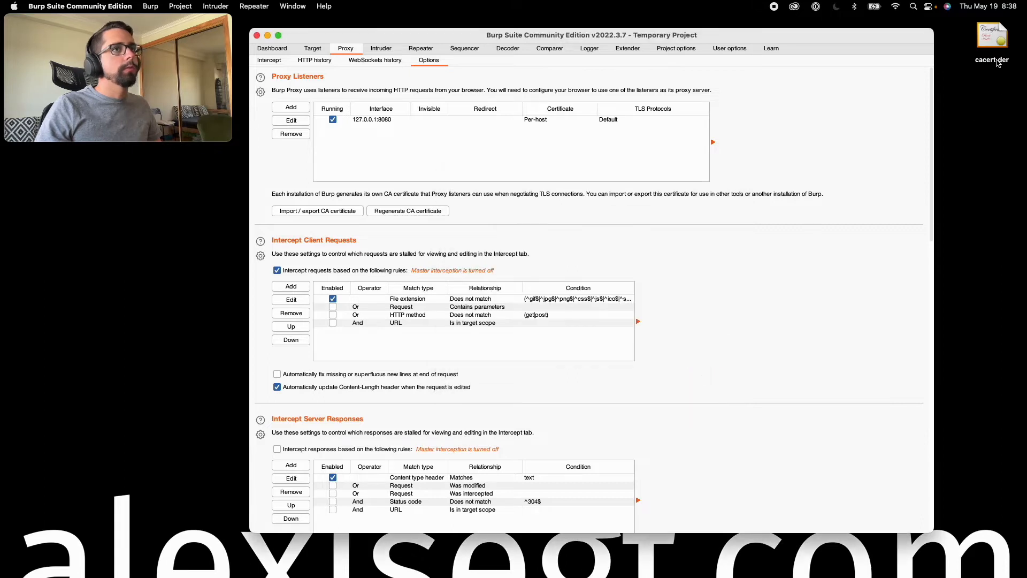
# Minimize the Burp Suite window and open a Terminal window
pyautogui.click(998, 60)
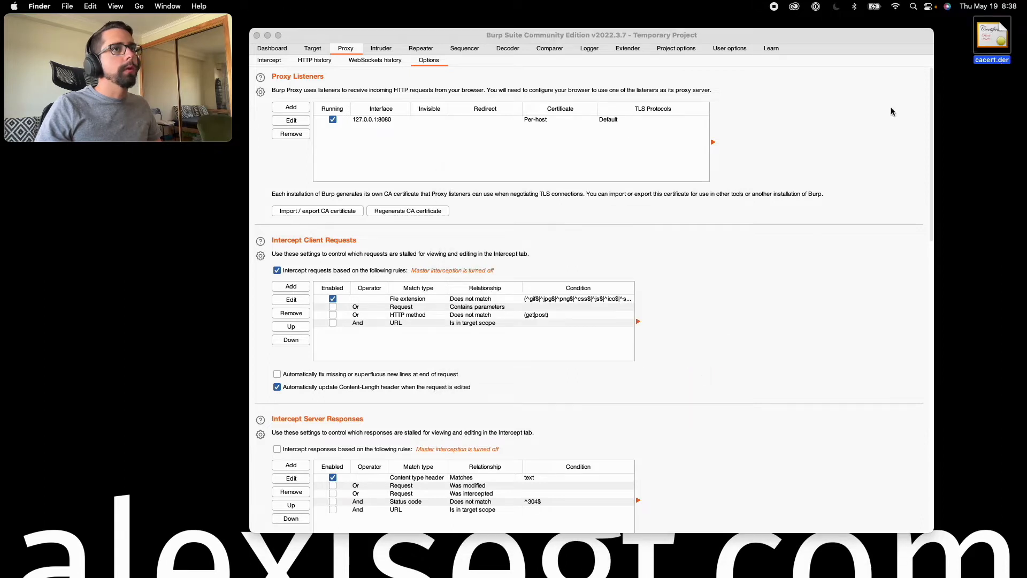
pyautogui.click(268, 35)
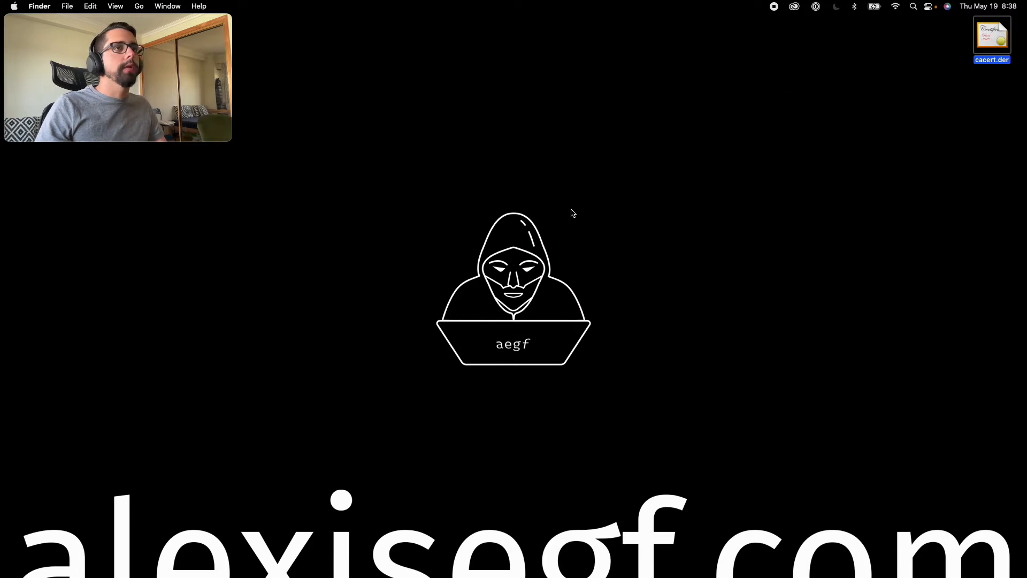
pyautogui.click(791, 153)
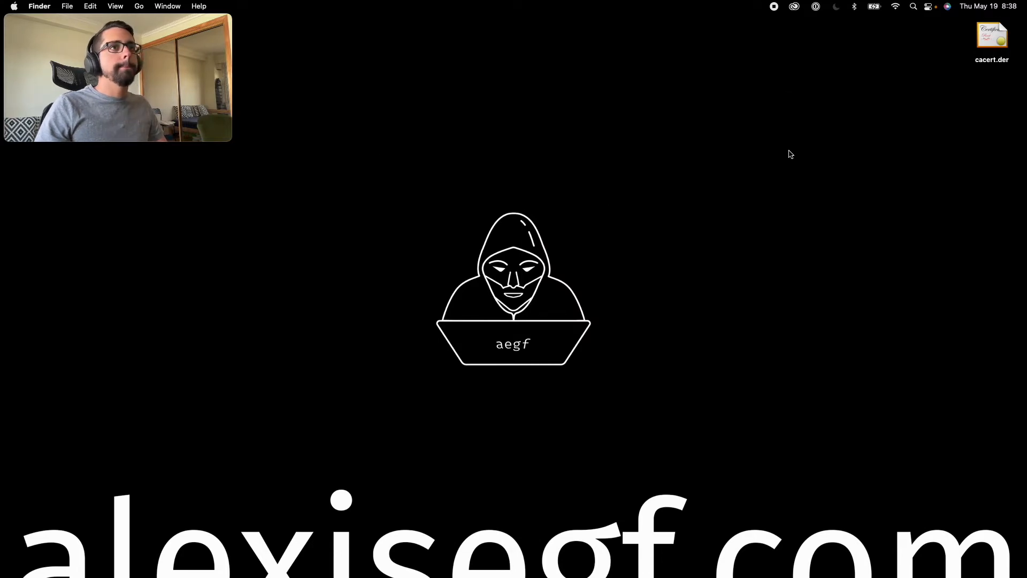
pyautogui.press('super+space')
pyautogui.write('terminal.app')
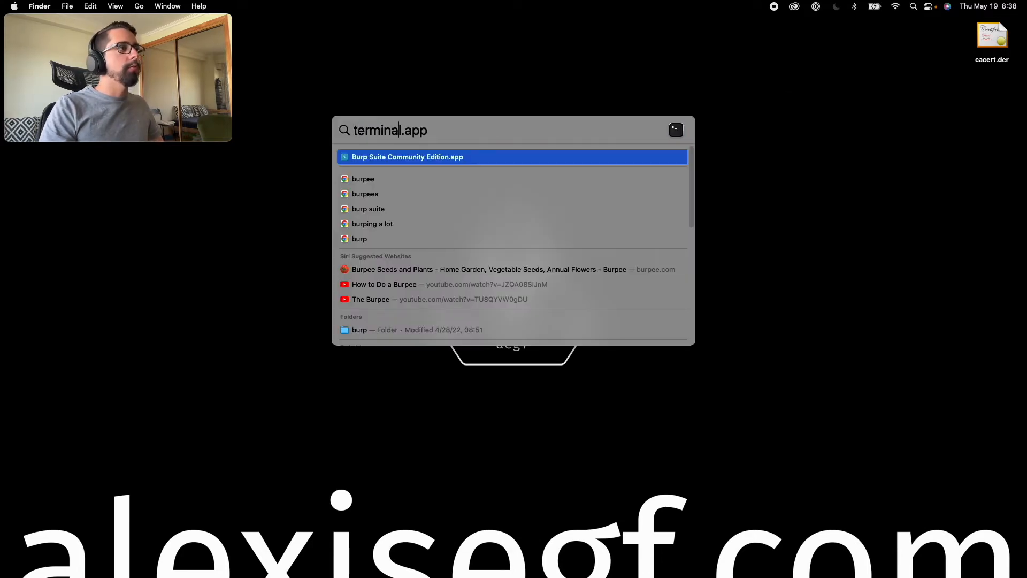
pyautogui.press('Return')
pyautogui.moveTo(524, 226); pyautogui.dragTo(729, 188)
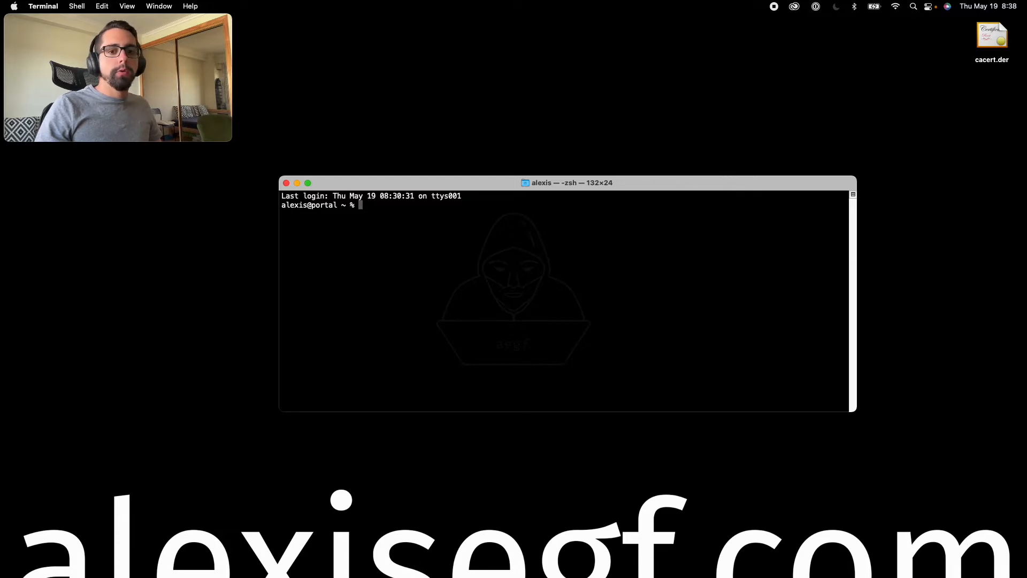
# Change the working directory to ~/Desktop
pyautogui.press('super+Tab')
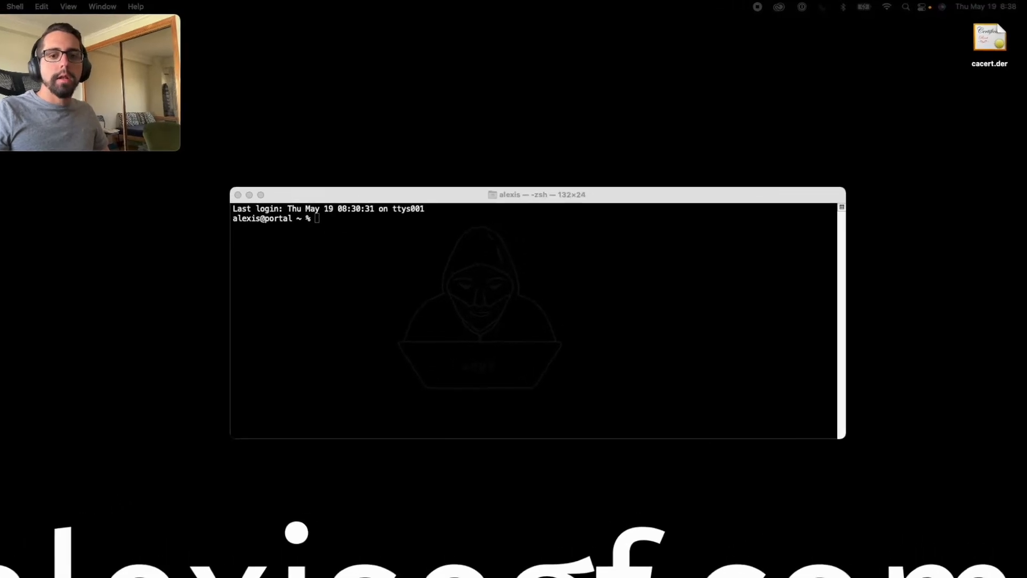
pyautogui.write('cd ~/Desktop')
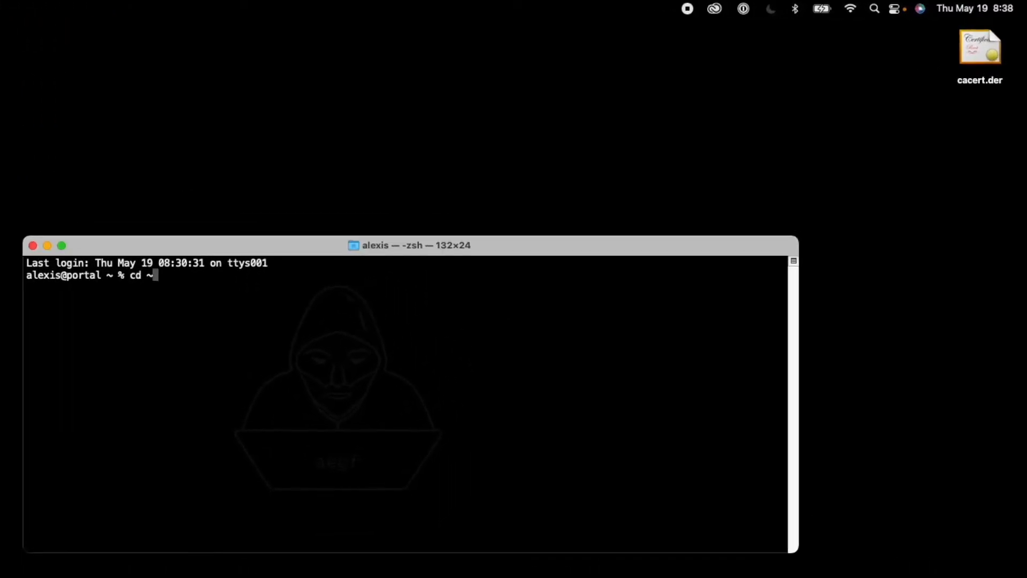
pyautogui.press('Return')
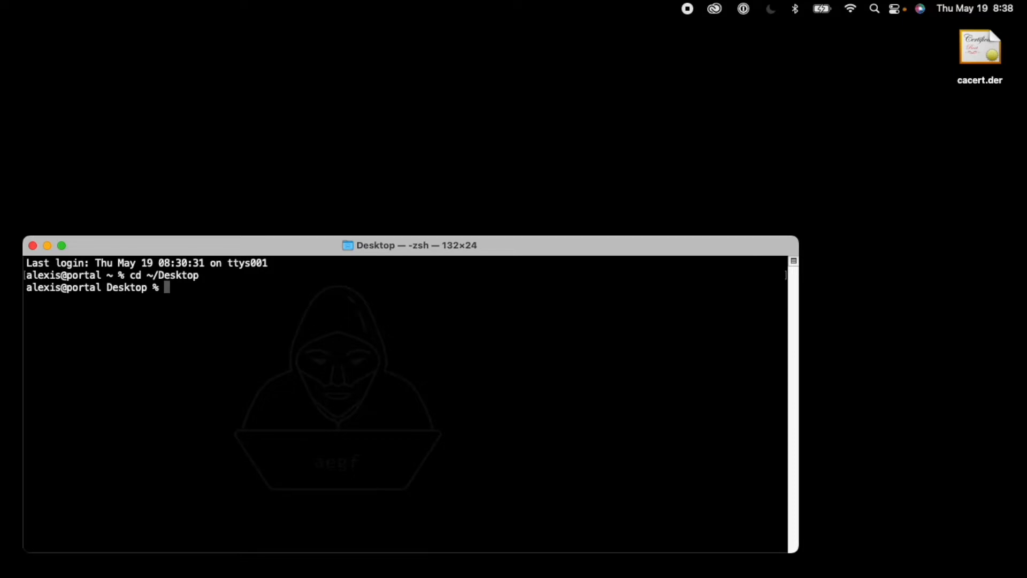
# Convert the DER certificate to PEM by running openssl x509 -inform DER -in cacert.der -out cacert.pem
pyautogui.write('openssl x509 -inform DER -in cacert.der -out cacert.pem')
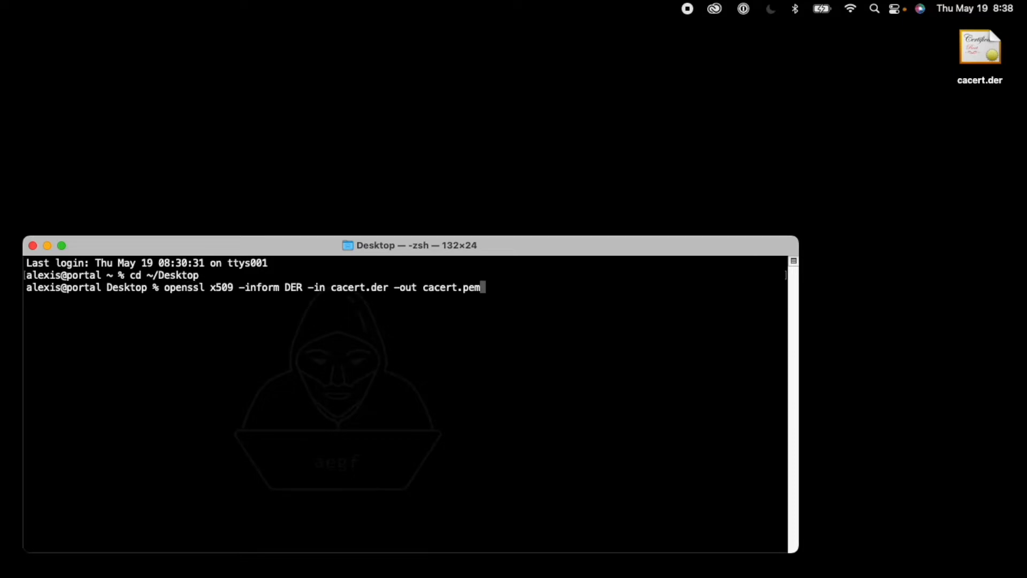
pyautogui.press('Left')
pyautogui.press('Left')
pyautogui.press('Left')
pyautogui.press('Left')
pyautogui.press('Left')
pyautogui.press('Left')
pyautogui.press('Left')
pyautogui.press('Left')
pyautogui.press('Left')
pyautogui.press('Left')
pyautogui.press('Left')
pyautogui.press('Left')
pyautogui.press('Left')
pyautogui.press('Left')
pyautogui.press('Left')
pyautogui.press('Left')
pyautogui.doubleClick(292, 288)
pyautogui.click(294, 288)
pyautogui.press('Right')
pyautogui.press('Right')
pyautogui.moveTo(331, 286); pyautogui.dragTo(389, 282)
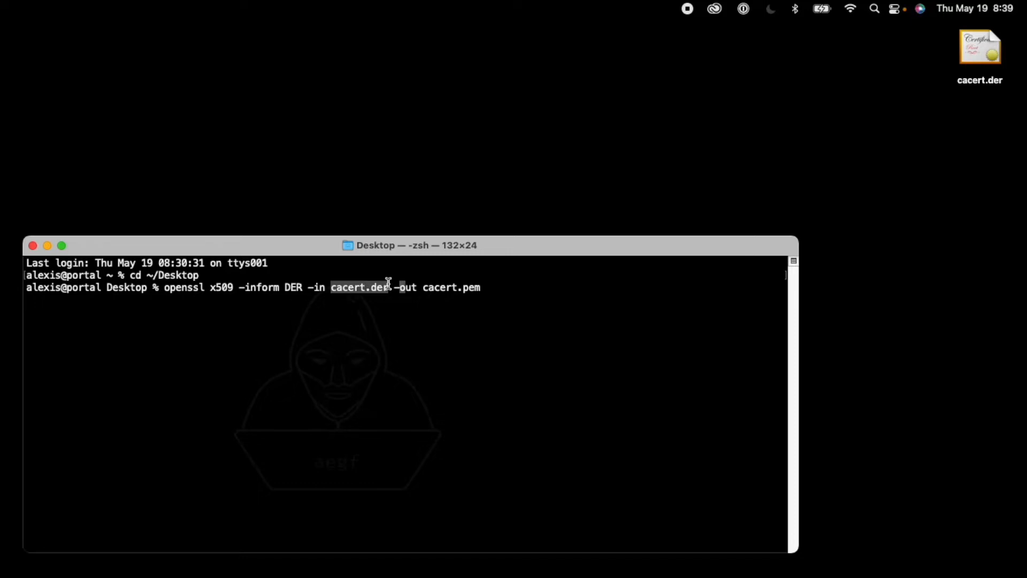
pyautogui.click(374, 329)
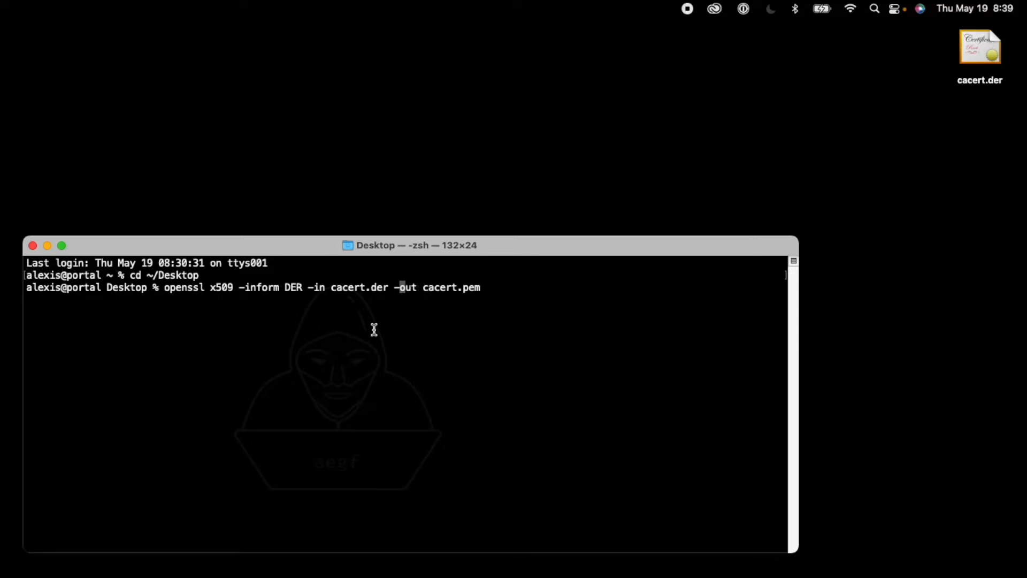
pyautogui.press('Right')
pyautogui.press('Right')
pyautogui.press('Right')
pyautogui.press('Right')
pyautogui.press('Right')
pyautogui.press('Right')
pyautogui.press('Right')
pyautogui.doubleClick(412, 288)
pyautogui.click(433, 287)
pyautogui.doubleClick(425, 287)
pyautogui.click(498, 284)
pyautogui.press('Right')
pyautogui.press('Right')
pyautogui.press('Right')
pyautogui.press('Right')
pyautogui.press('Right')
pyautogui.press('Right')
pyautogui.press('Right')
pyautogui.press('Return')
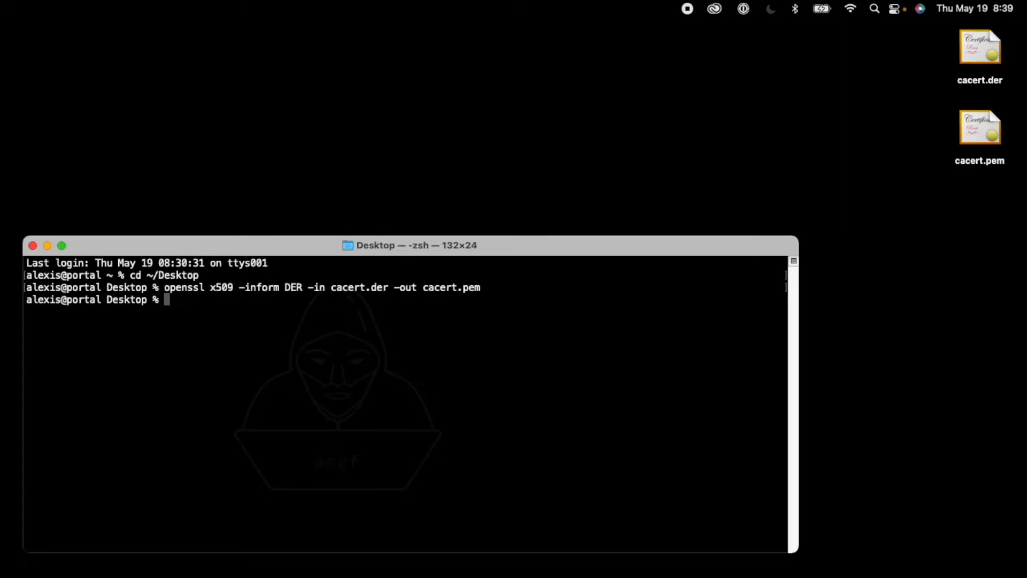
pyautogui.click(964, 155)
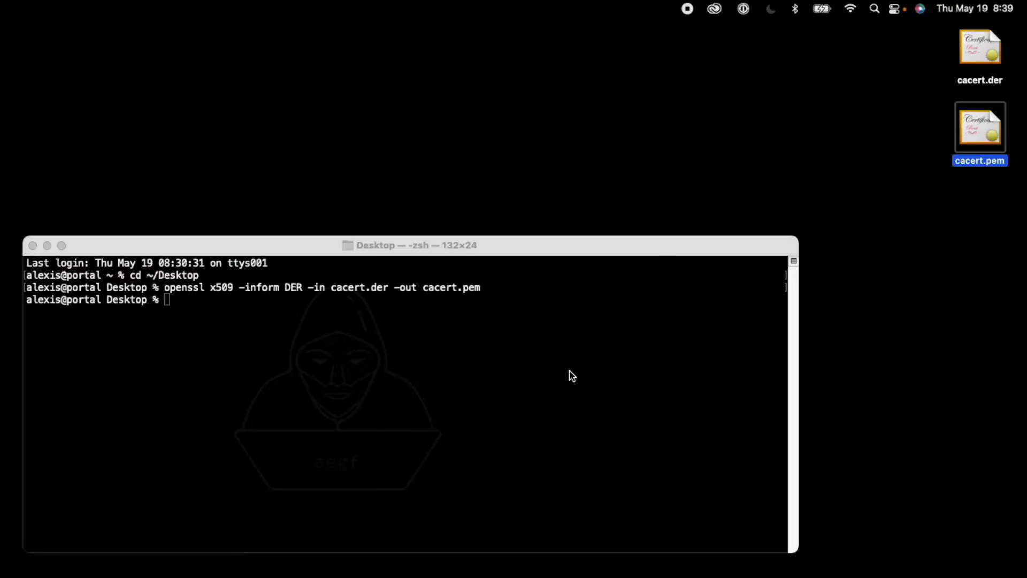
pyautogui.click(619, 358)
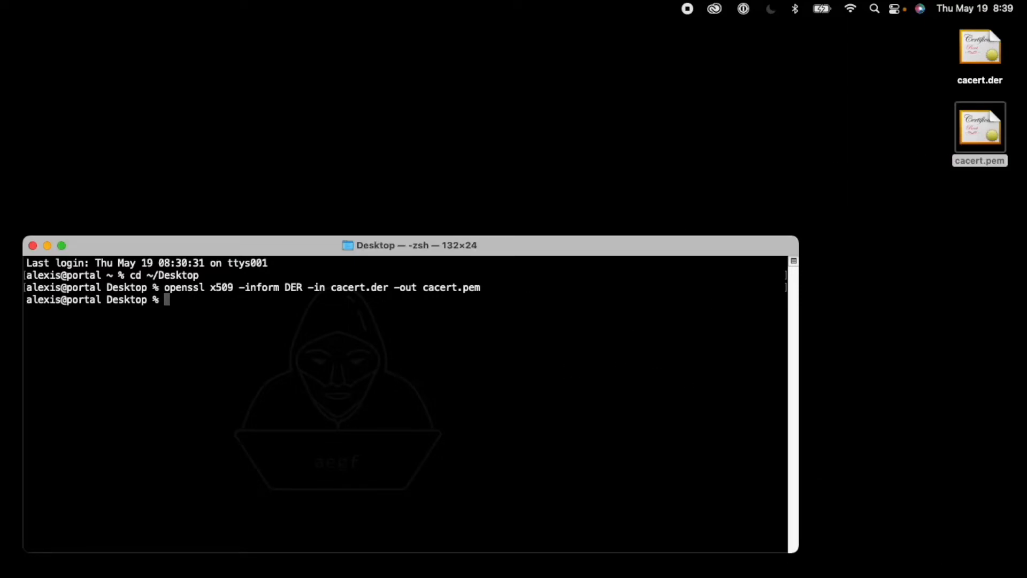
# Output the PEM certificate's old-style subject hash with openssl x509 -inform PEM -subject_hash_old -in cacert.pem | head -1
pyautogui.press('super+Tab')
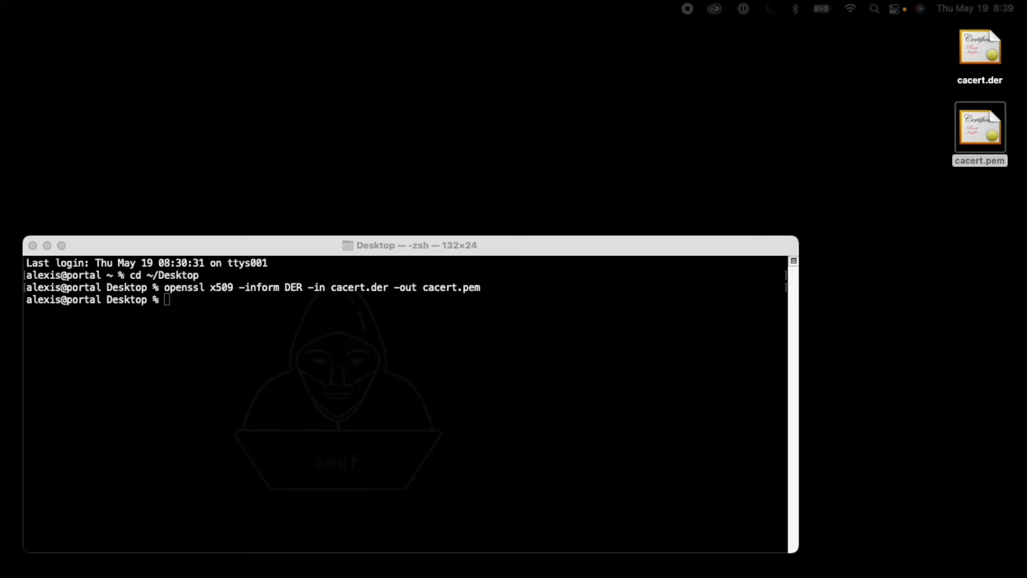
pyautogui.click(446, 324)
pyautogui.write('openssl x509 -inform PEM -subject_hash_old -in cacert.pem | head -1')
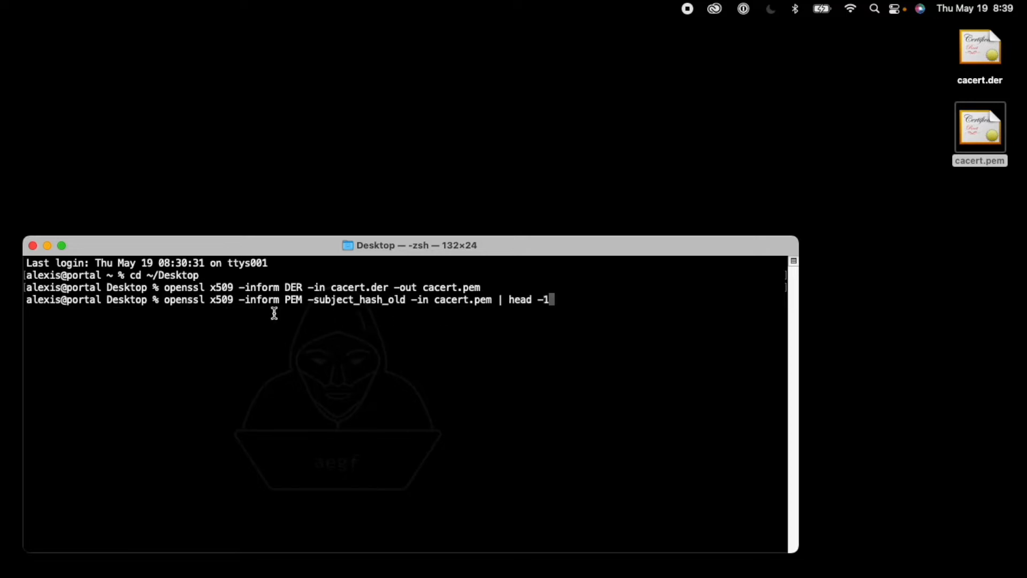
pyautogui.doubleClick(204, 305)
pyautogui.doubleClick(298, 297)
pyautogui.doubleClick(321, 300)
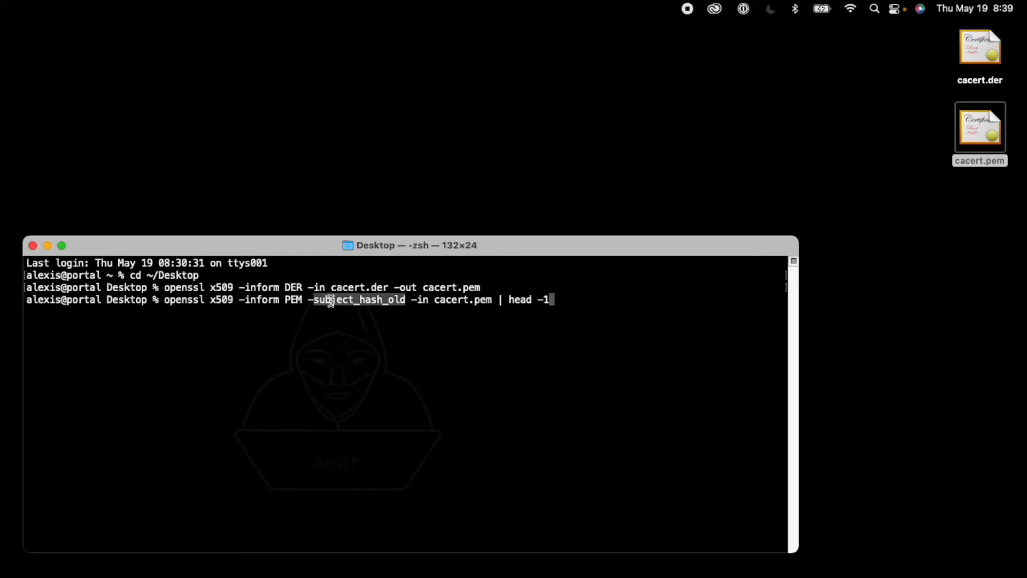
pyautogui.click(341, 301)
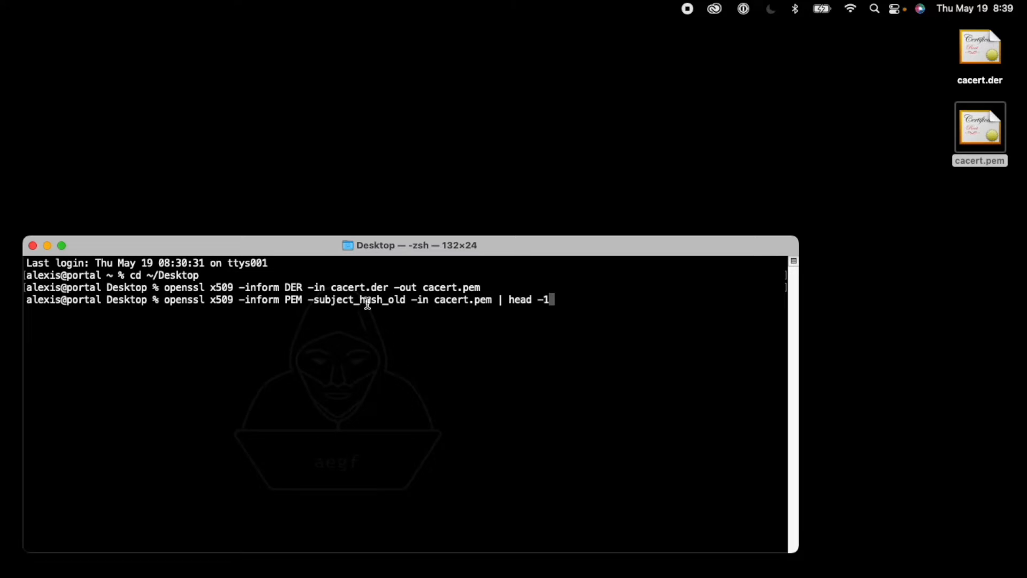
pyautogui.moveTo(435, 299); pyautogui.dragTo(497, 303)
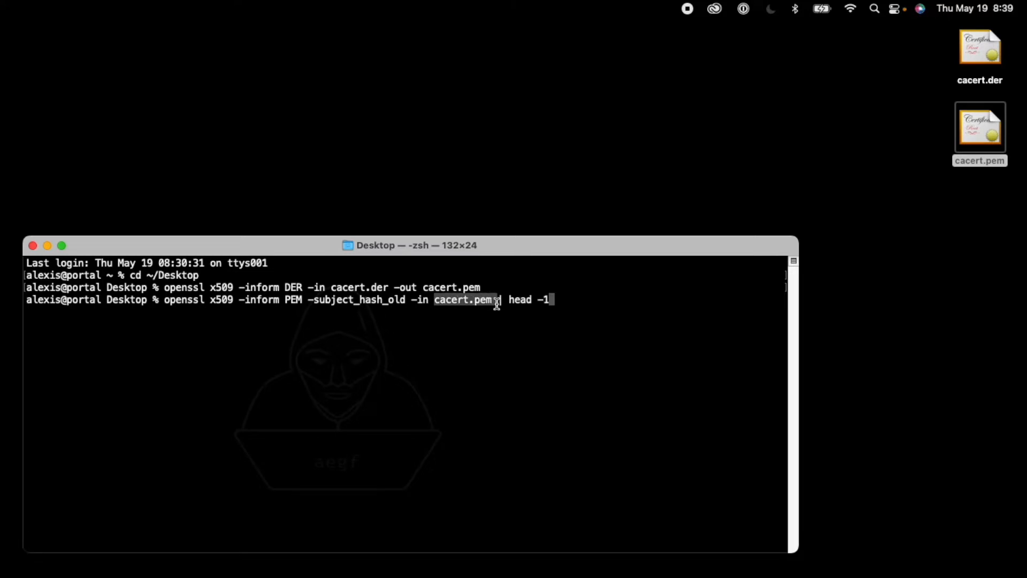
pyautogui.click(510, 300)
pyautogui.doubleClick(520, 300)
pyautogui.click(541, 300)
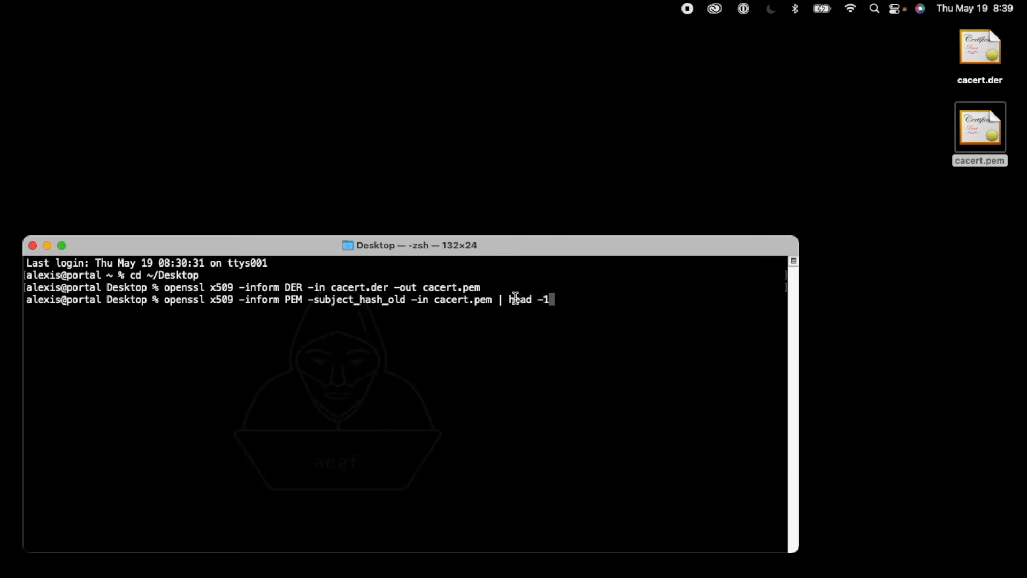
pyautogui.moveTo(509, 299); pyautogui.dragTo(548, 301)
pyautogui.click(593, 299)
pyautogui.press('Left')
pyautogui.press('Right')
pyautogui.press('Return')
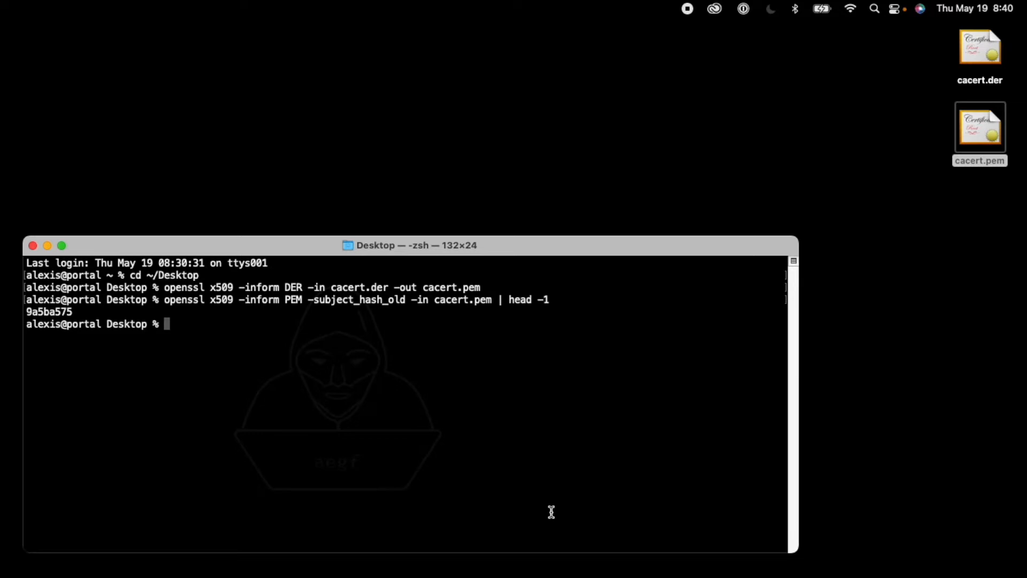
# Rename cacert.pem to 9a5ba575.0 with the mv command, using the subject hash as the file name
pyautogui.write('mv cacert.pem')
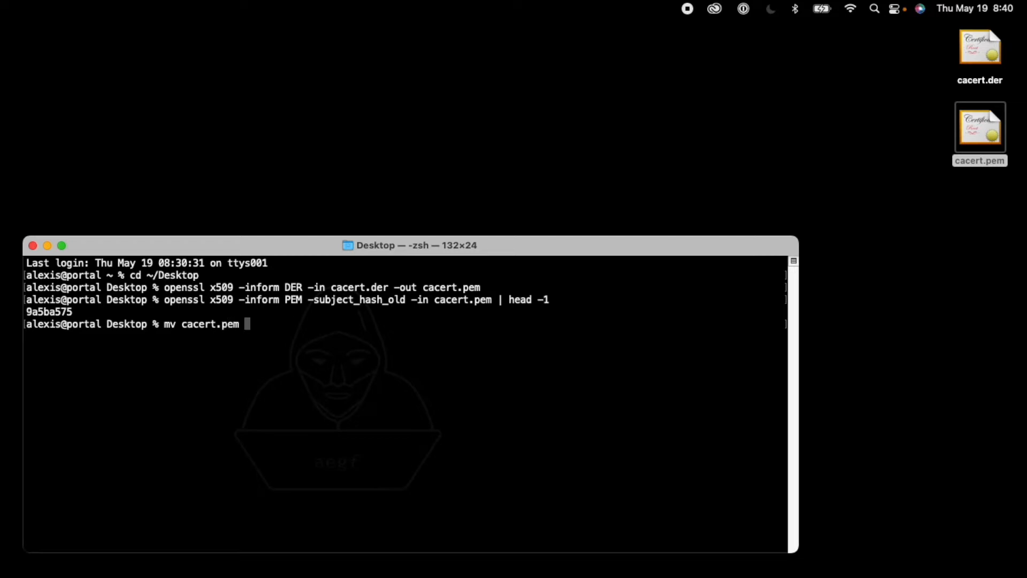
pyautogui.doubleClick(68, 313)
pyautogui.write('9a5ba575')
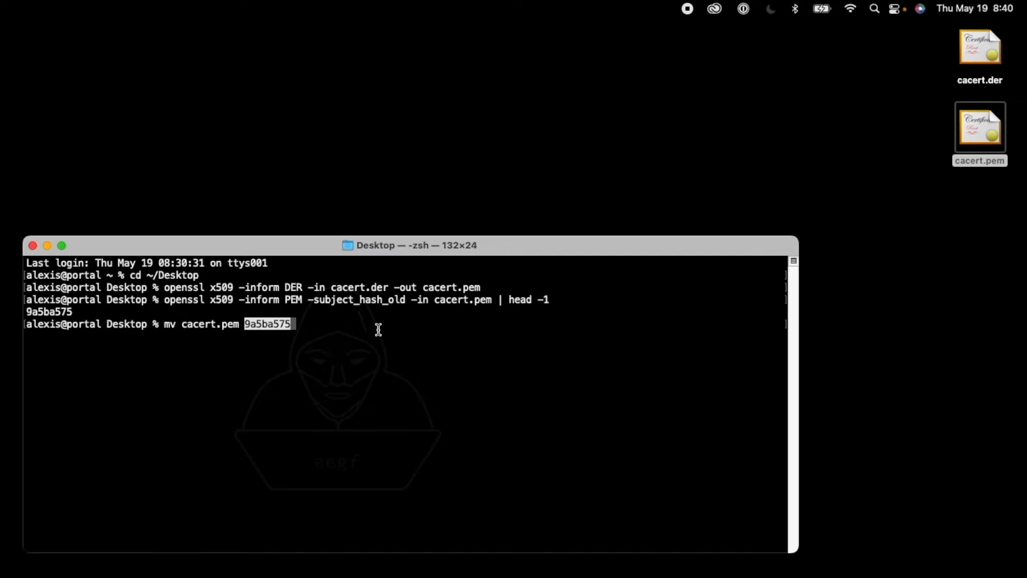
pyautogui.write('.0')
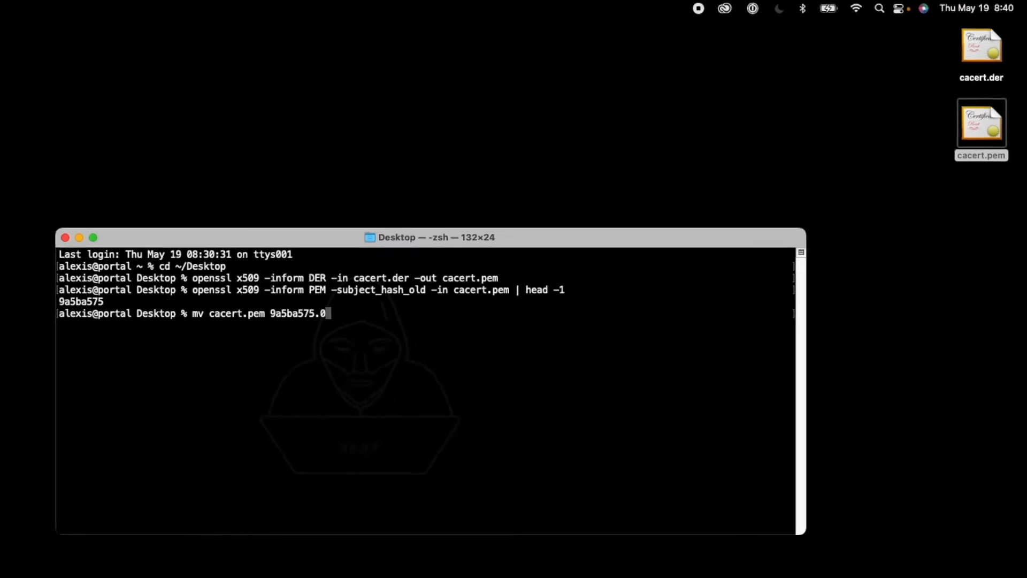
pyautogui.press('Return')
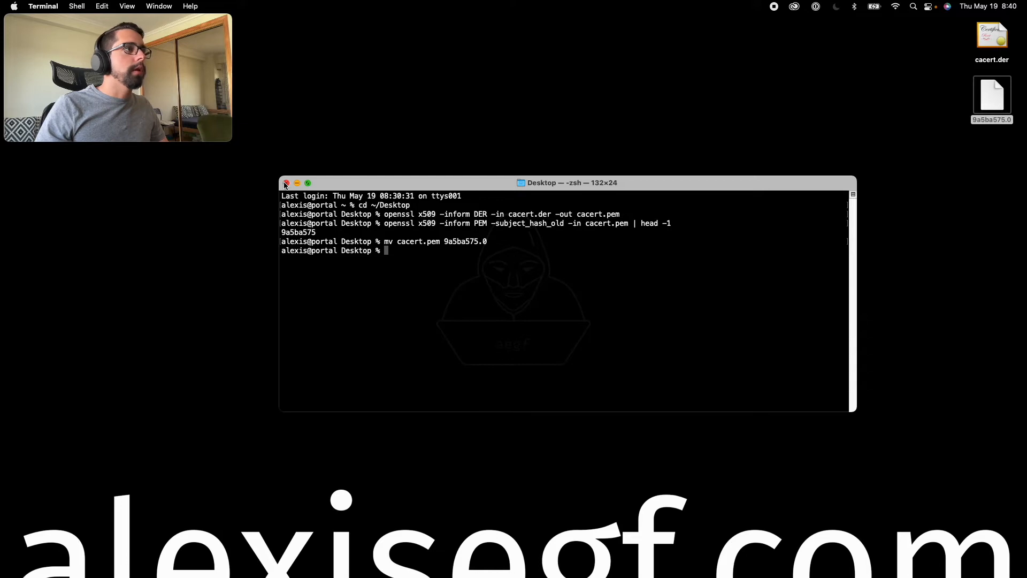
# Move the Terminal window aside and send cacert.der from the Desktop to the Trash
pyautogui.moveTo(343, 185); pyautogui.dragTo(114, 241)
pyautogui.rightClick(989, 37)
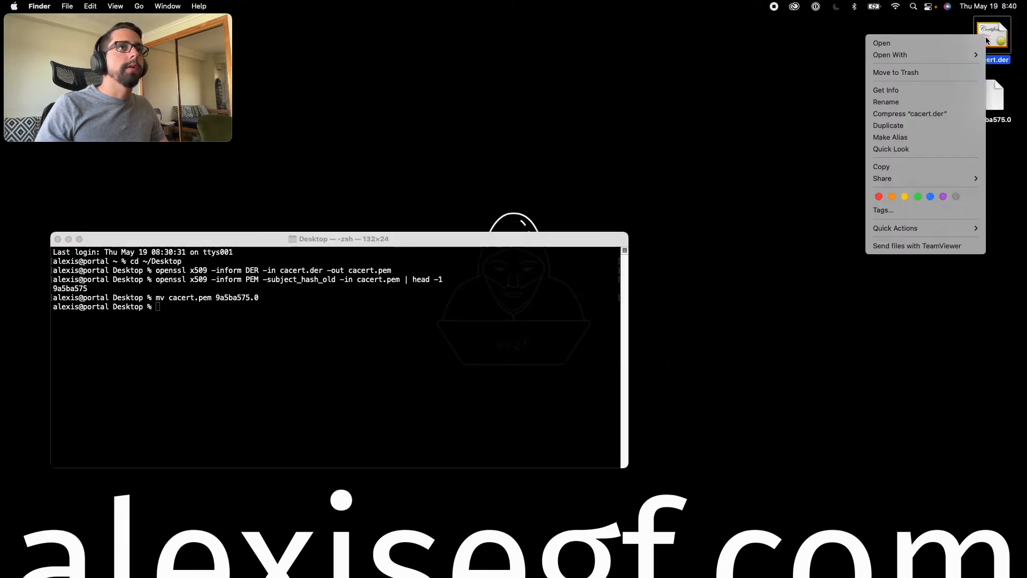
pyautogui.click(918, 72)
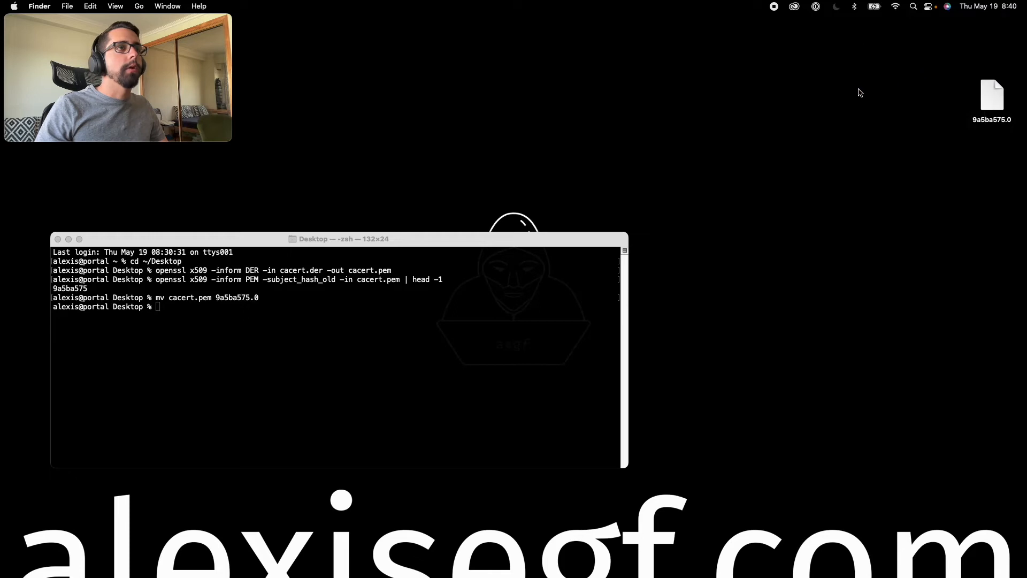
# Move the Terminal window toward the centre and list the available Android virtual devices with emulator -list-avds
pyautogui.moveTo(477, 240); pyautogui.dragTo(559, 229)
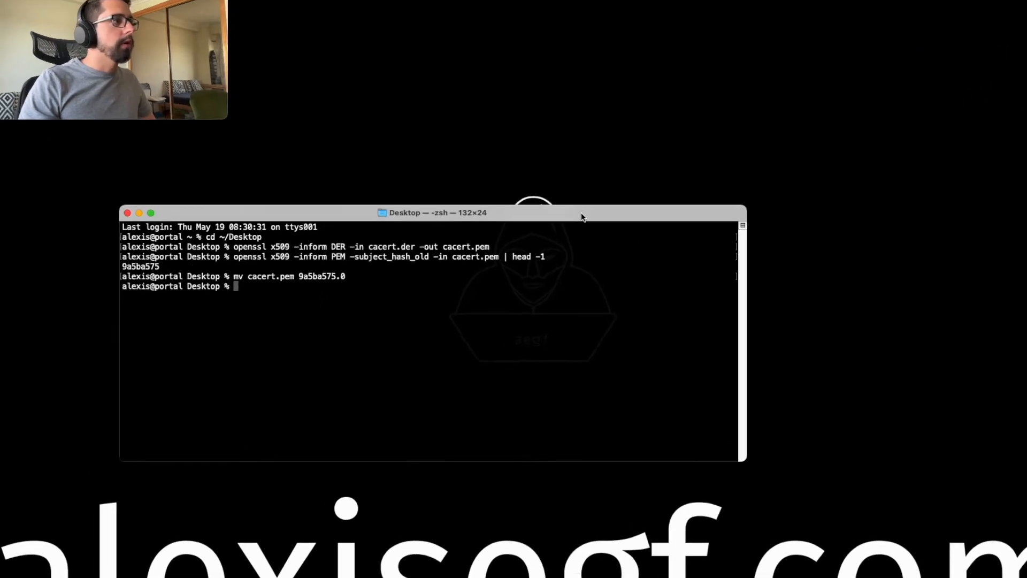
pyautogui.write('emula')
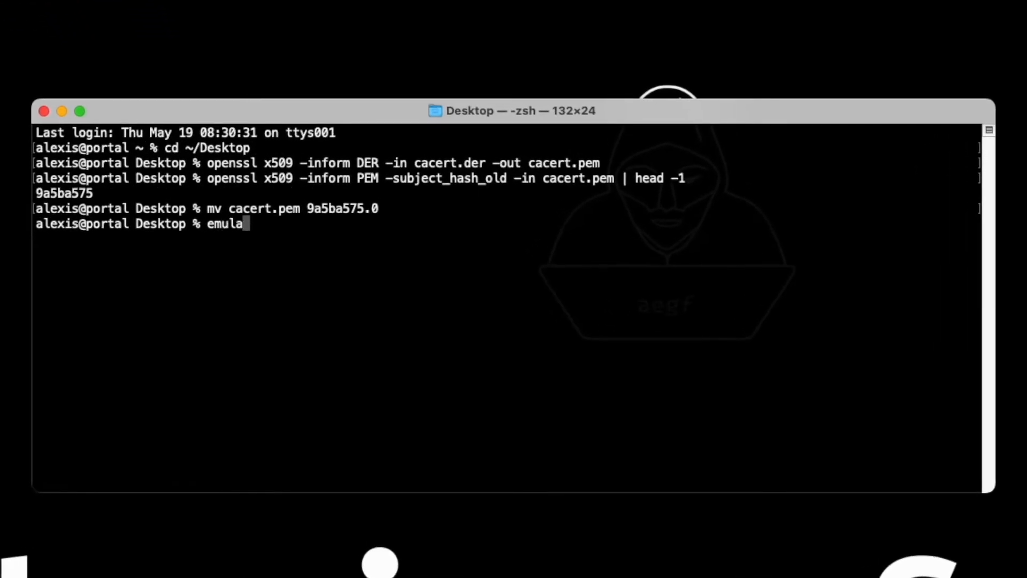
pyautogui.write('tor -list-avds')
pyautogui.press('Return')
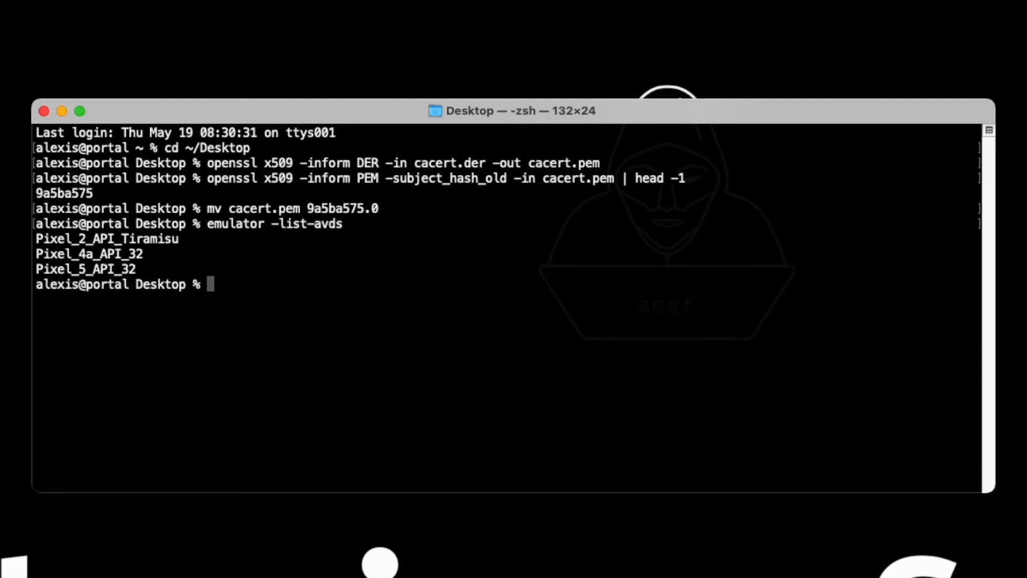
pyautogui.doubleClick(109, 274)
pyautogui.press('super+c')
pyautogui.write('emulat')
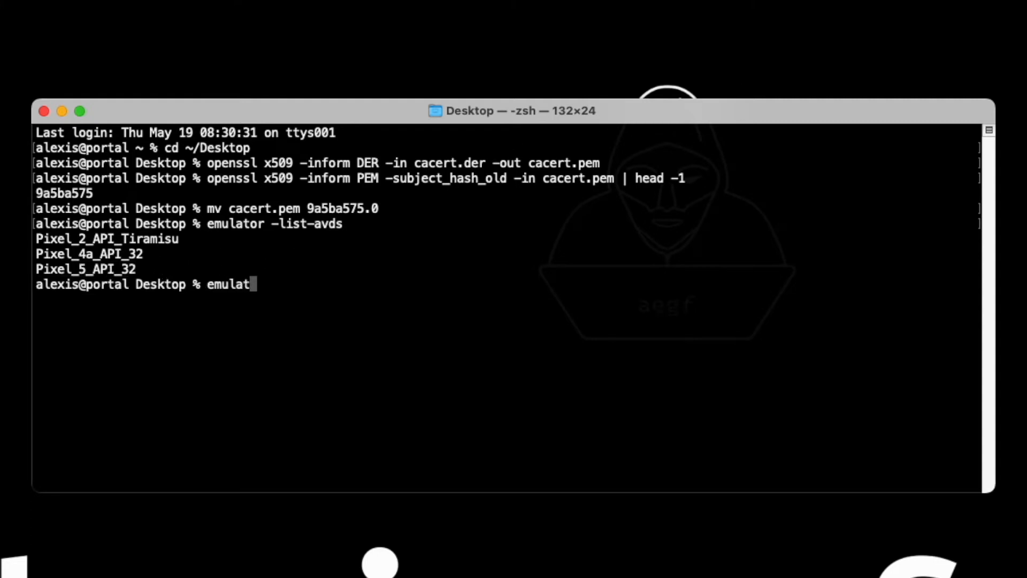
pyautogui.write('or @')
pyautogui.press('super+v')
pyautogui.write('-w')
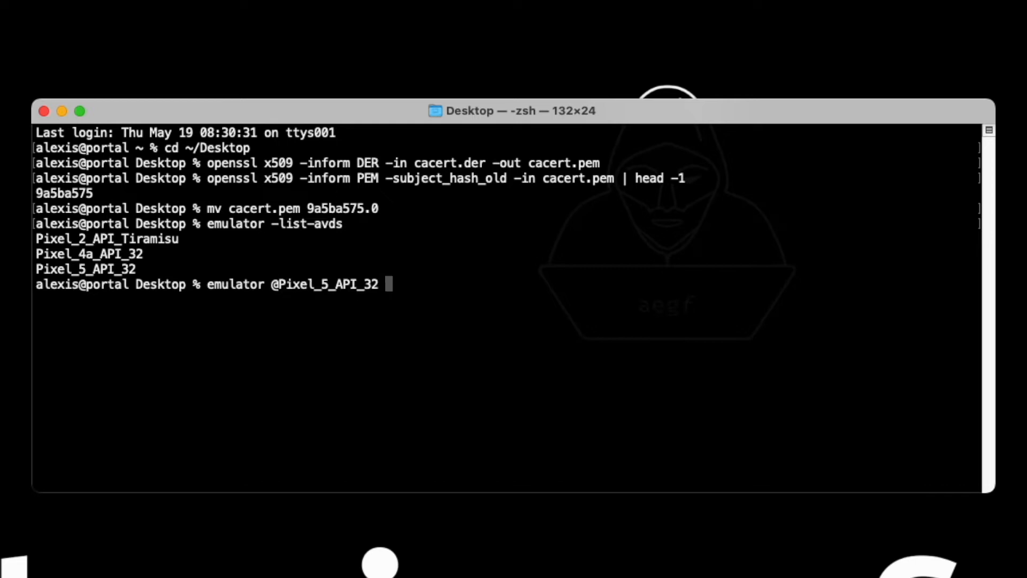
pyautogui.write('ritable-system')
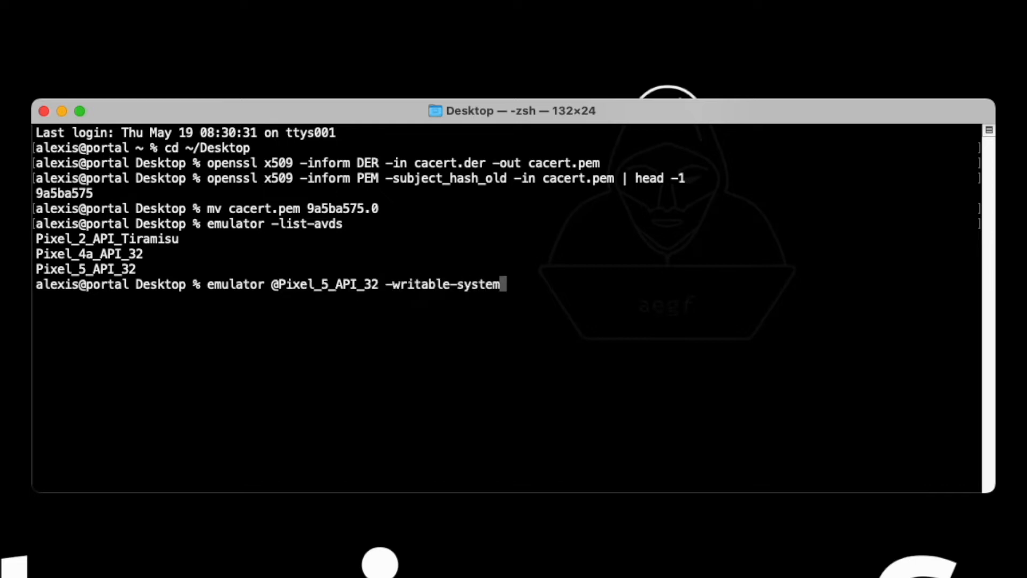
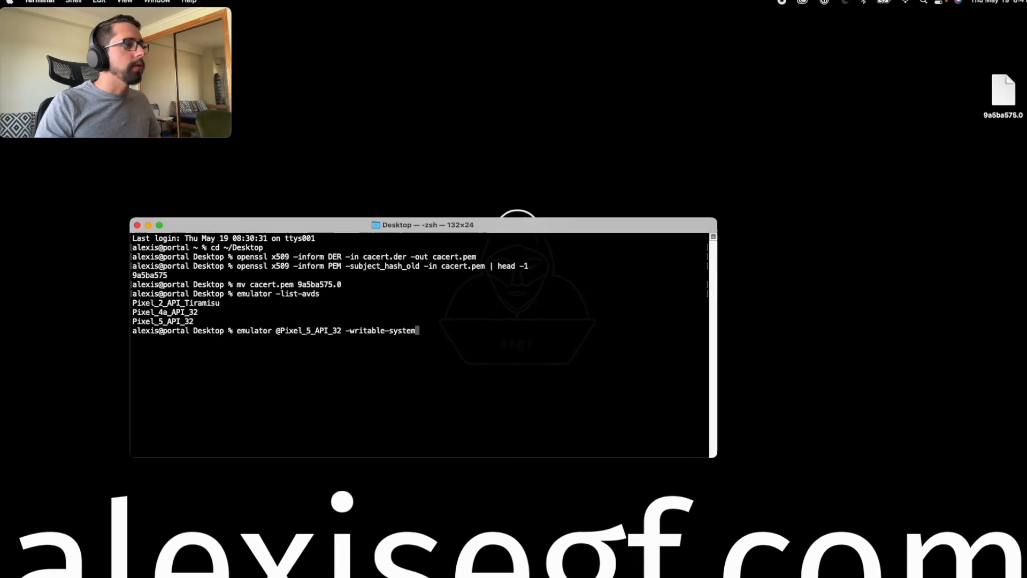
pyautogui.press('Return')
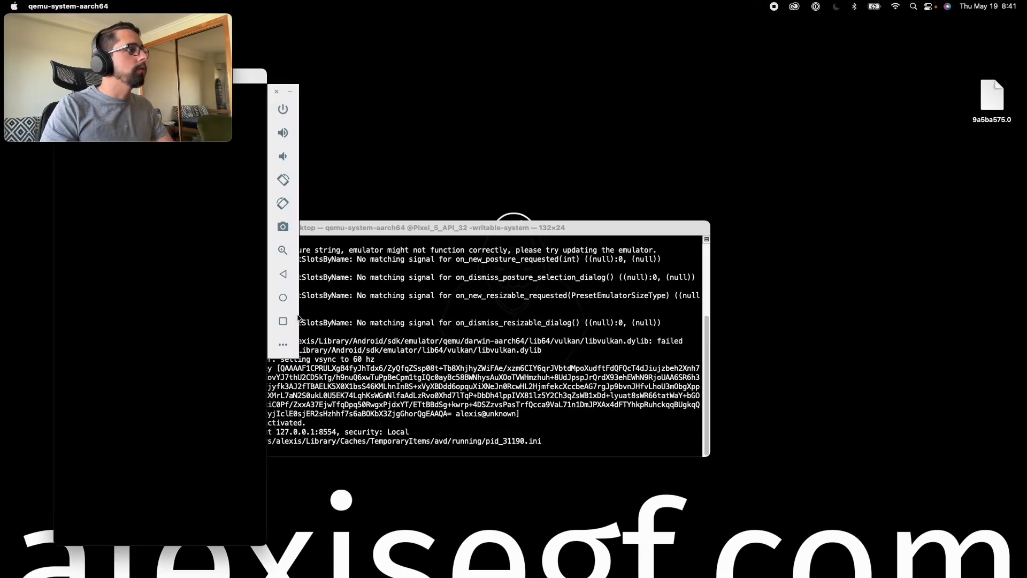
# Arrange the Android Emulator and Terminal windows side by side so that they do not overlap
pyautogui.moveTo(251, 82); pyautogui.dragTo(869, 63)
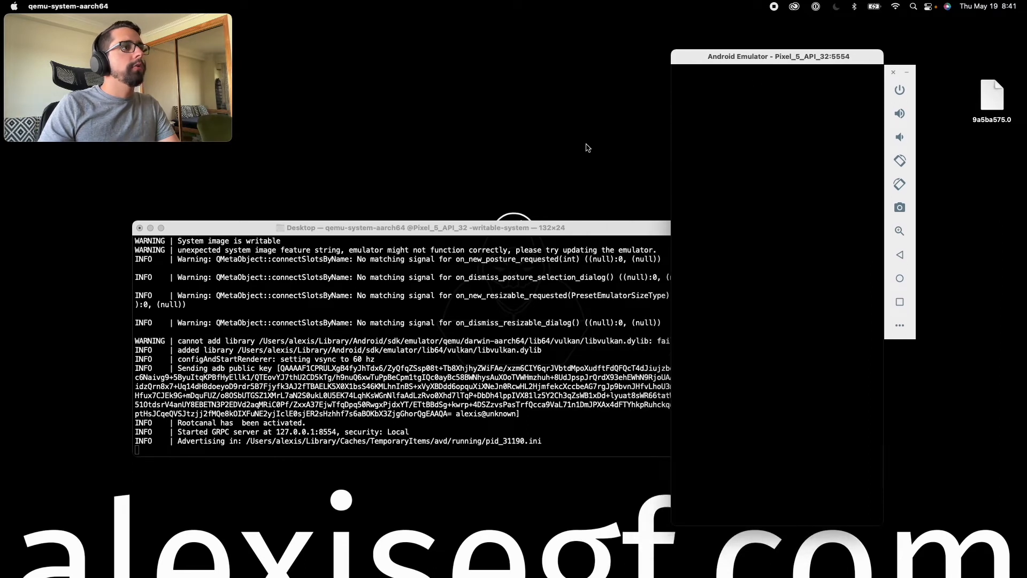
pyautogui.moveTo(254, 231); pyautogui.dragTo(138, 259)
pyautogui.moveTo(692, 62); pyautogui.dragTo(744, 38)
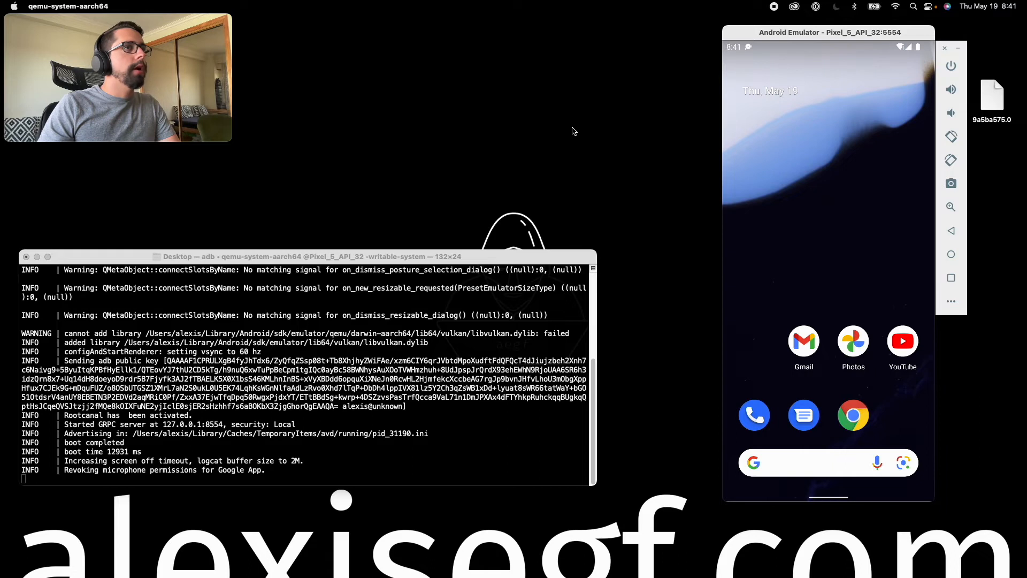
# Switch to Burp Suite, toggle the running state of the 127.0.0.1:8080 proxy listener and show the HTTP history
pyautogui.moveTo(1, 304)
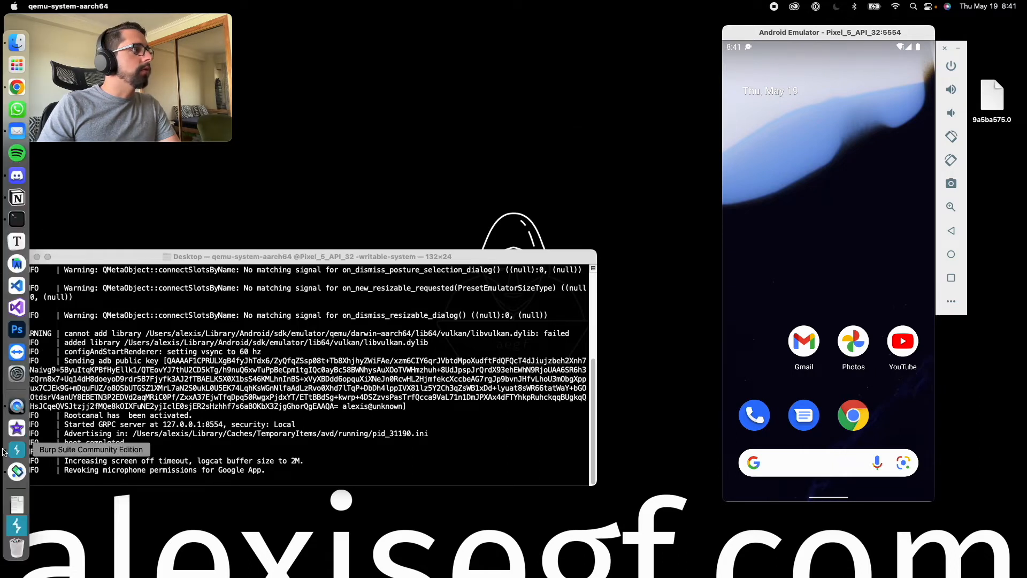
pyautogui.click(14, 450)
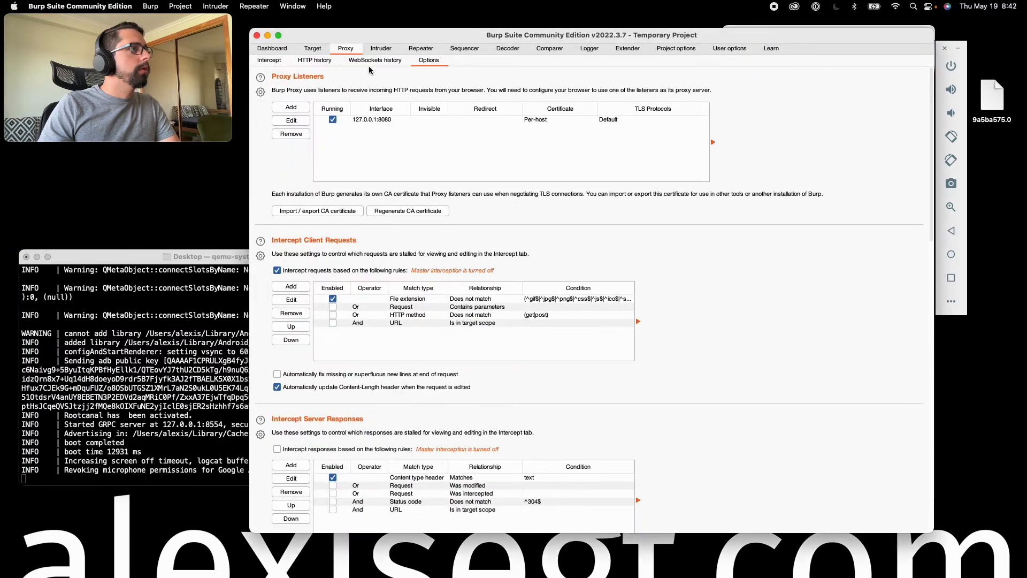
pyautogui.moveTo(367, 33)
pyautogui.mouseDown()
pyautogui.moveTo(318, 44)
pyautogui.moveTo(375, 37)
pyautogui.mouseUp()
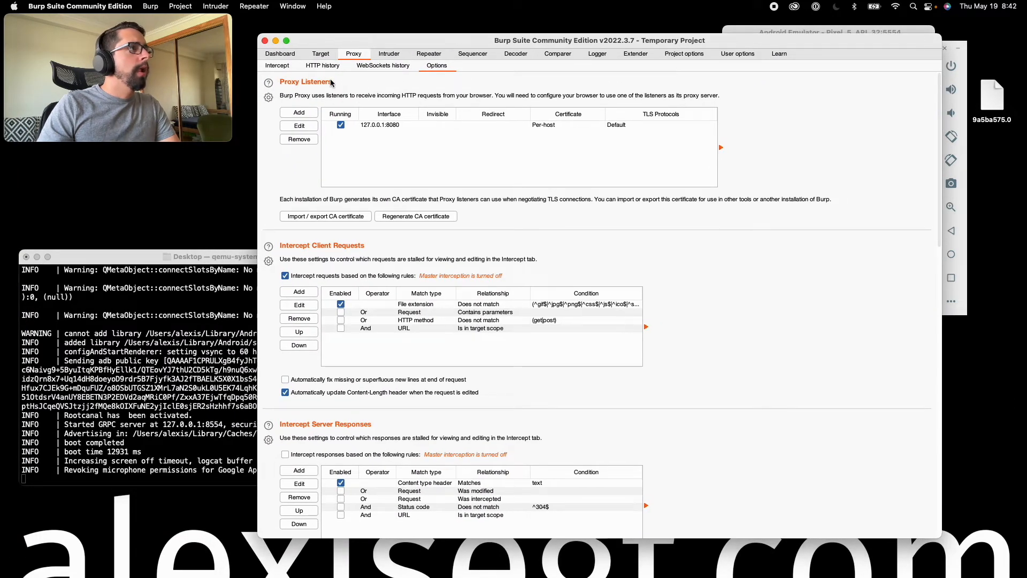
pyautogui.click(341, 125)
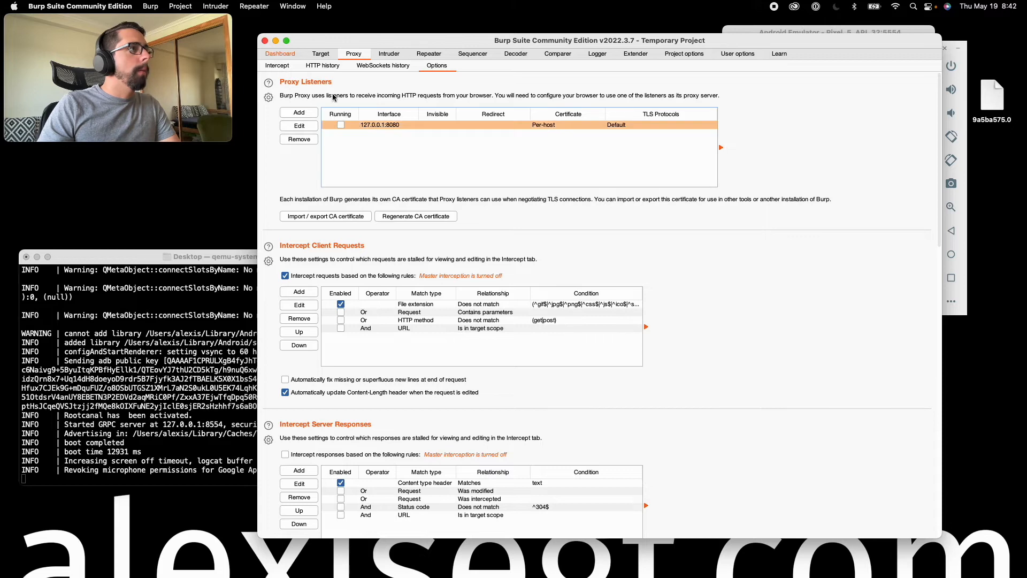
pyautogui.click(313, 67)
# Switch to the Android Emulator and open the device's Settings app from the notification shade
pyautogui.click(746, 30)
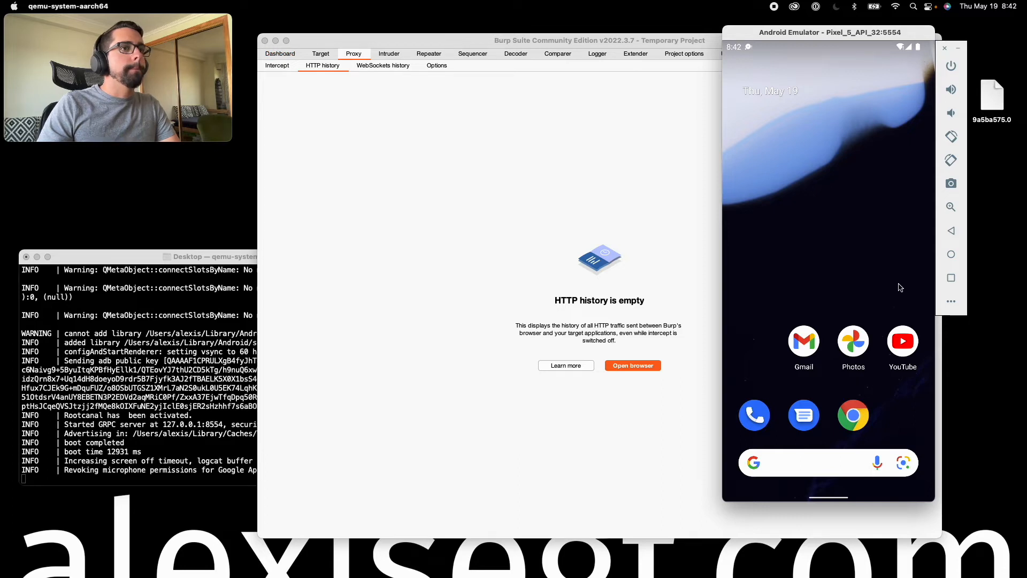
pyautogui.click(951, 304)
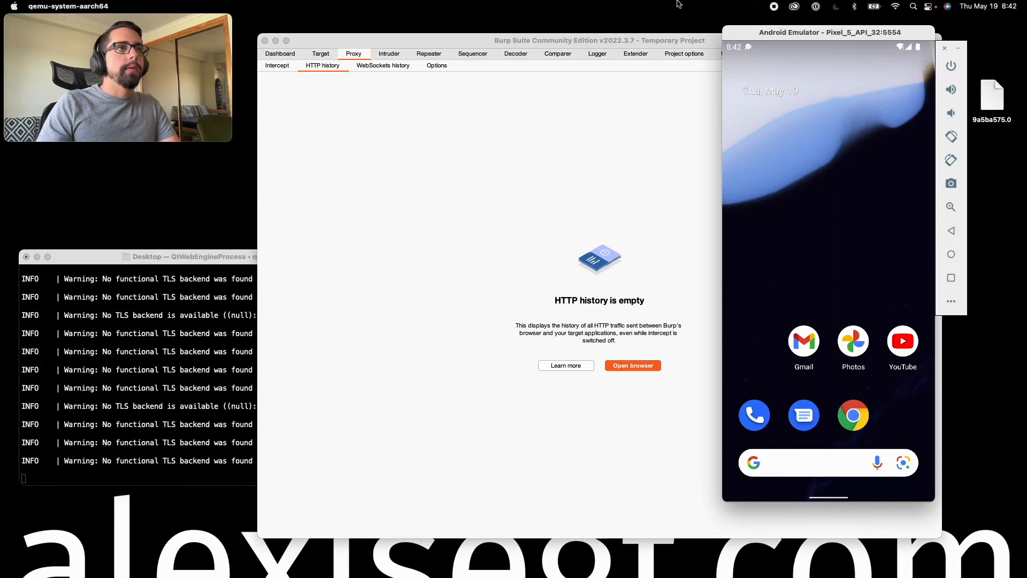
pyautogui.moveTo(770, 50); pyautogui.dragTo(774, 333)
pyautogui.click(894, 370)
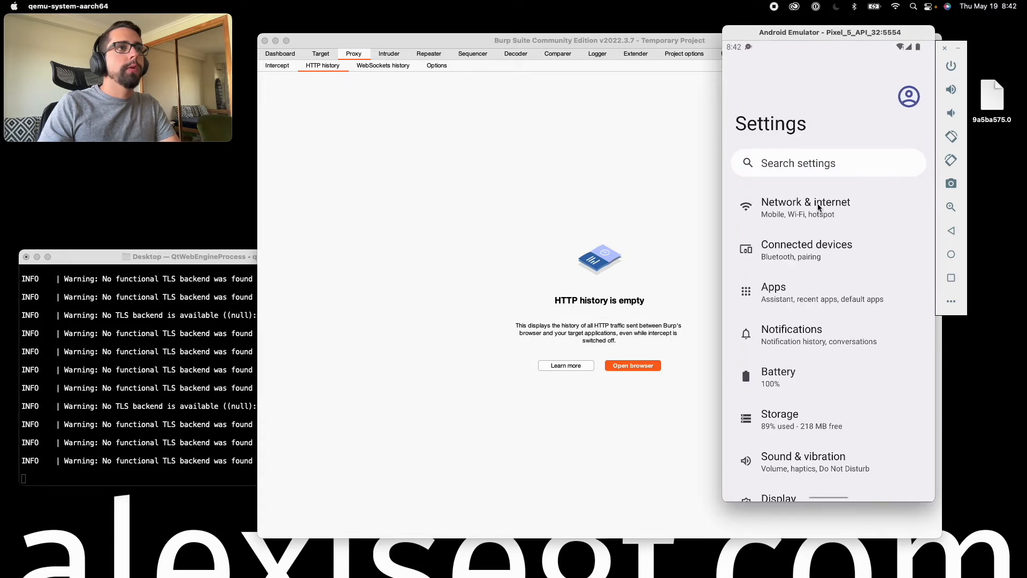
# View the proxy option in the AndroidWifi network's advanced options and close them without saving
pyautogui.click(822, 214)
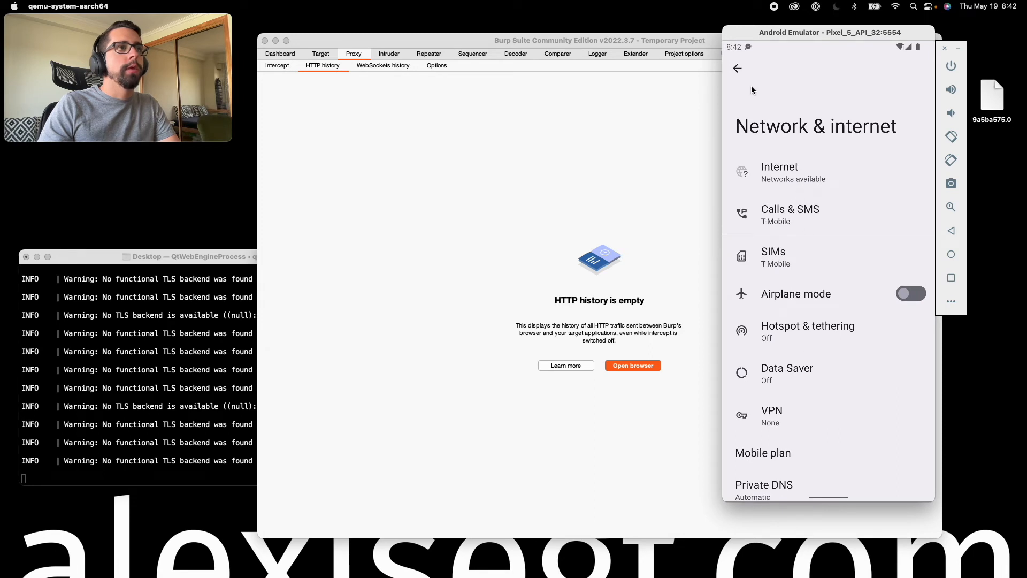
pyautogui.click(799, 160)
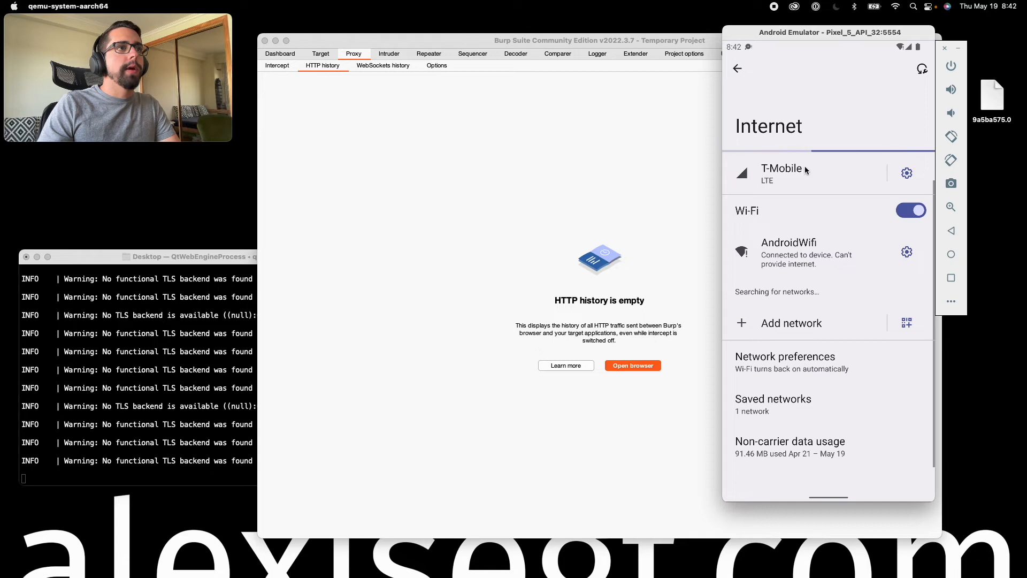
pyautogui.click(905, 252)
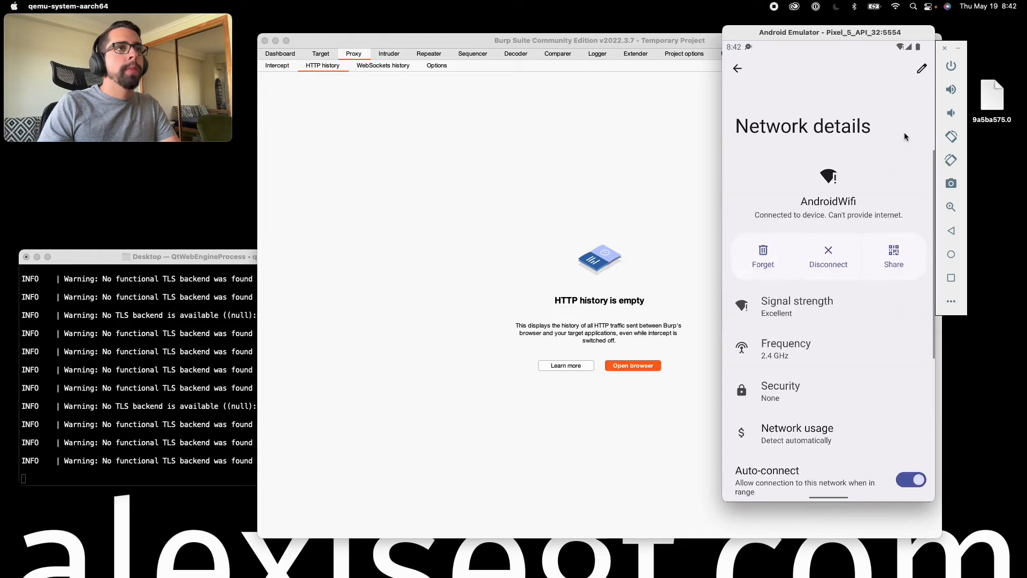
pyautogui.click(921, 68)
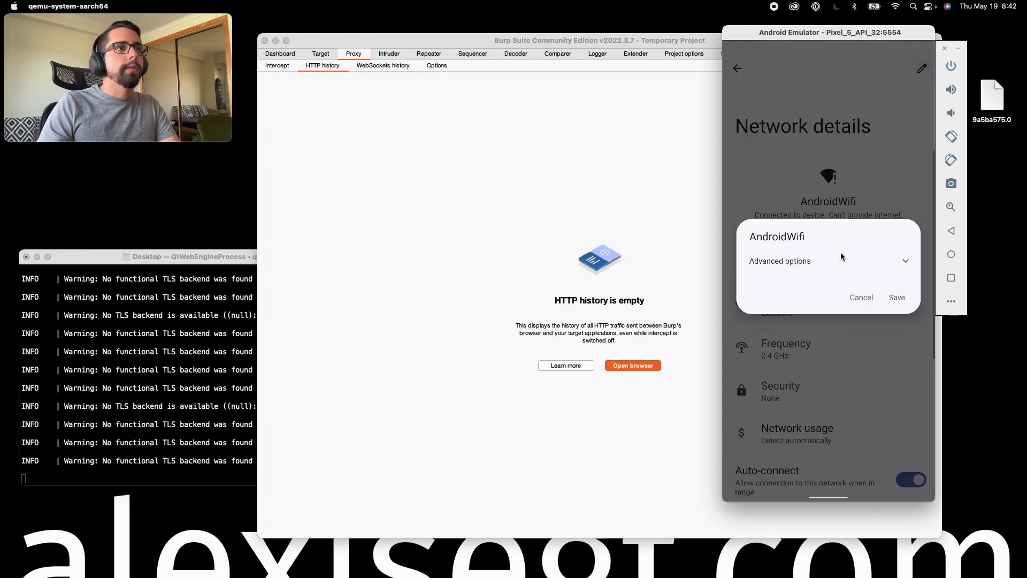
pyautogui.click(840, 253)
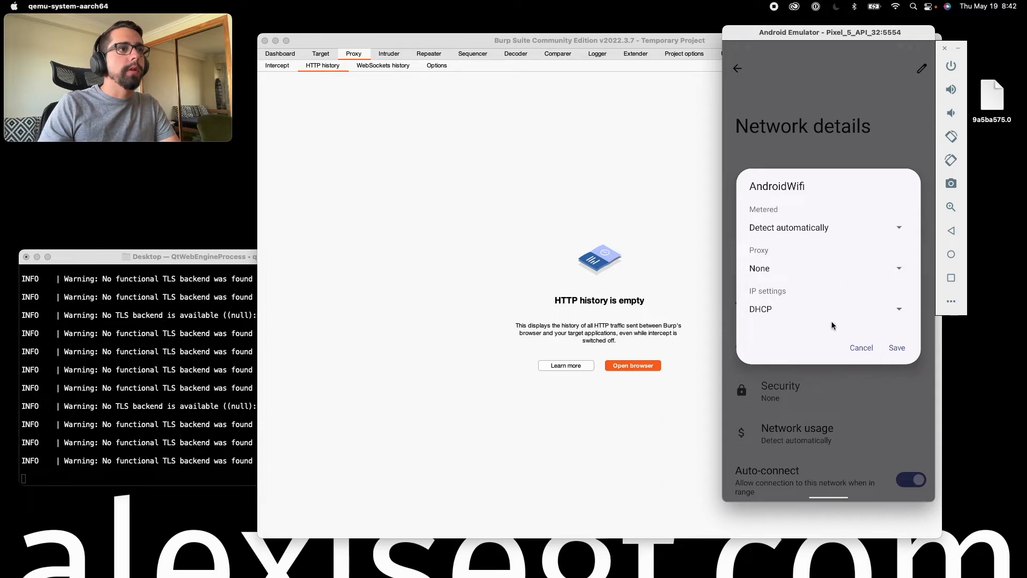
pyautogui.click(851, 346)
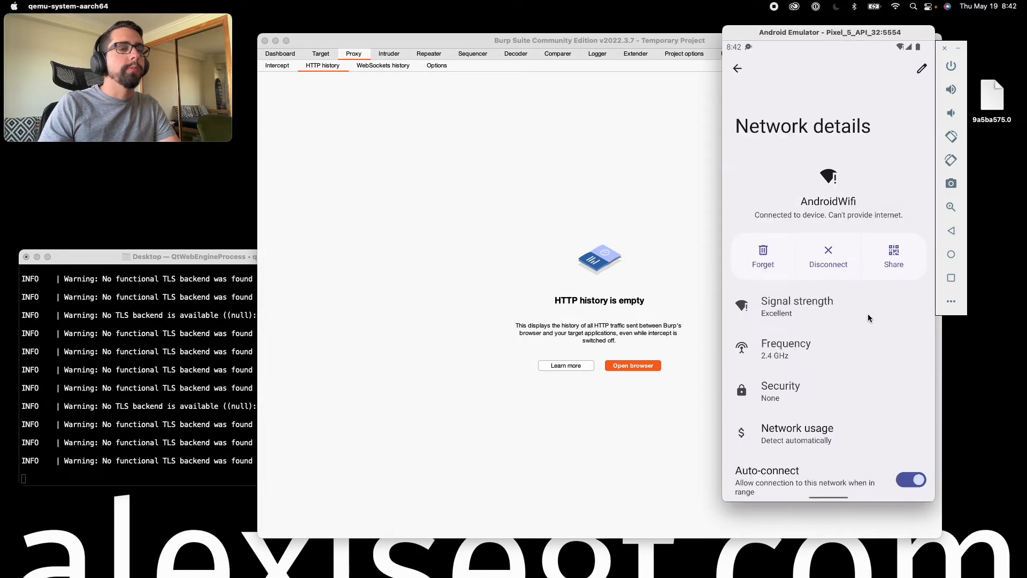
# Open the proxy settings in the emulator's Extended Controls and place that window over the Burp Suite window
pyautogui.click(950, 304)
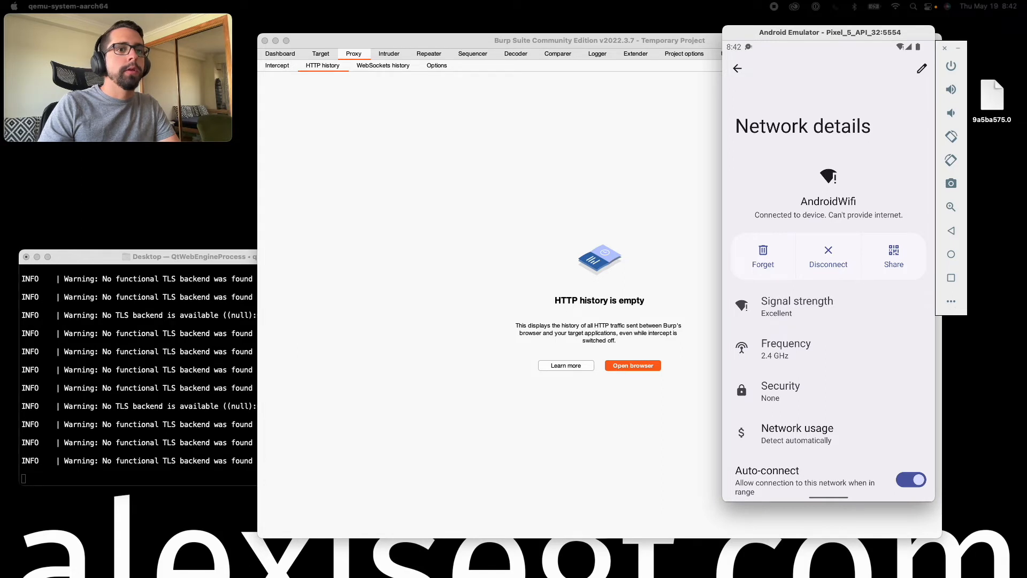
pyautogui.moveTo(644, 101); pyautogui.dragTo(586, 123)
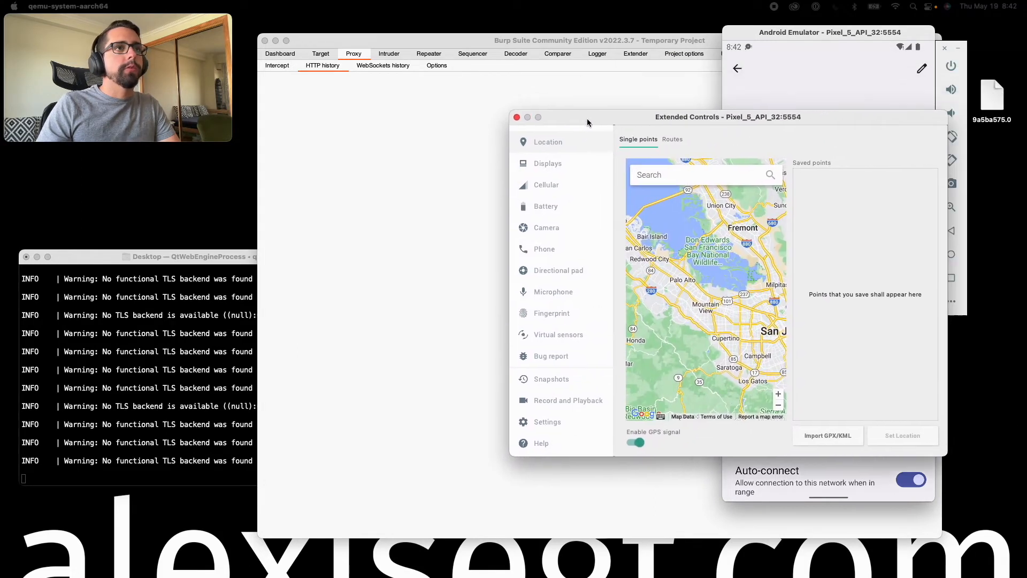
pyautogui.click(554, 422)
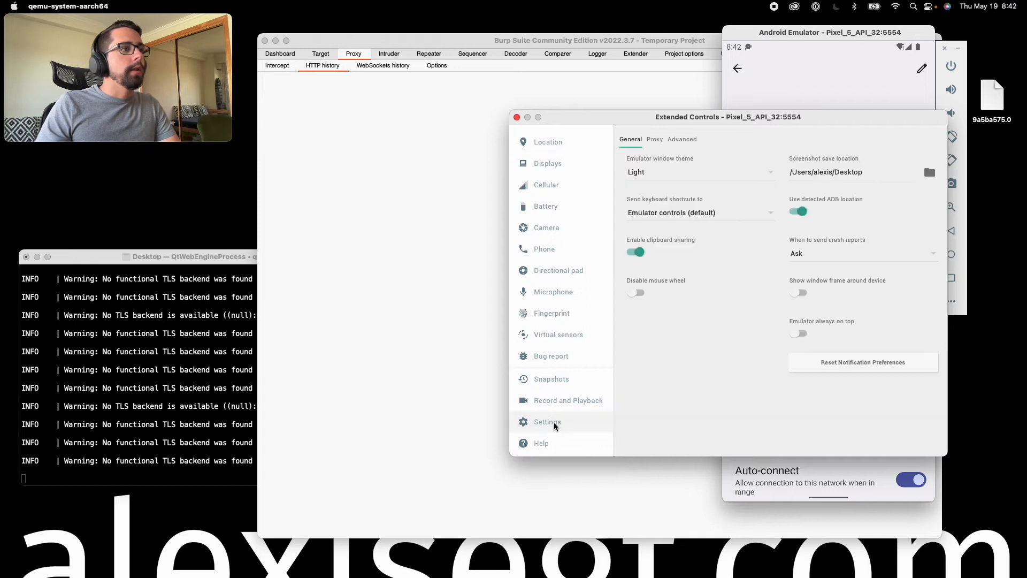
pyautogui.click(653, 140)
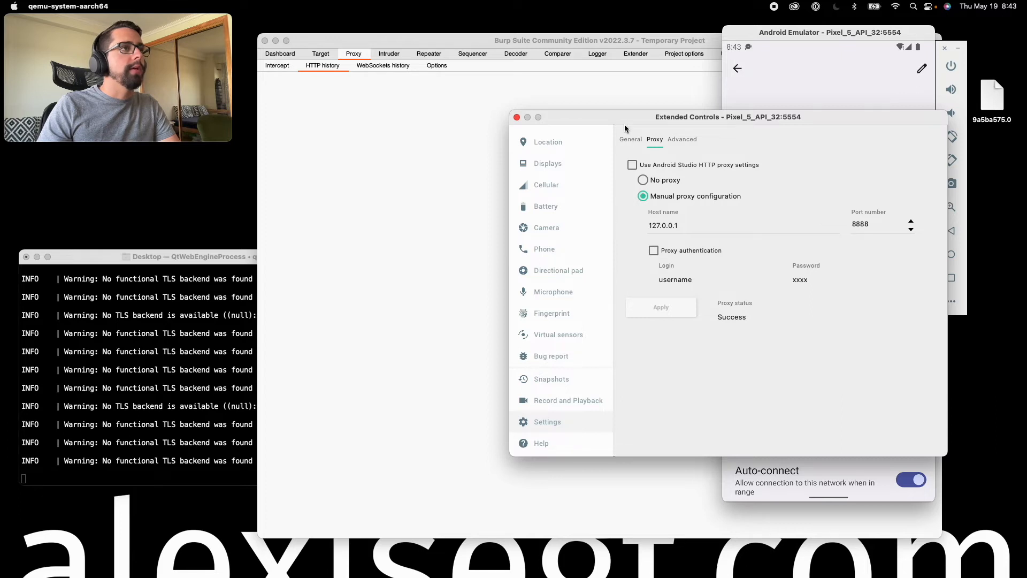
pyautogui.moveTo(622, 121); pyautogui.dragTo(631, 118)
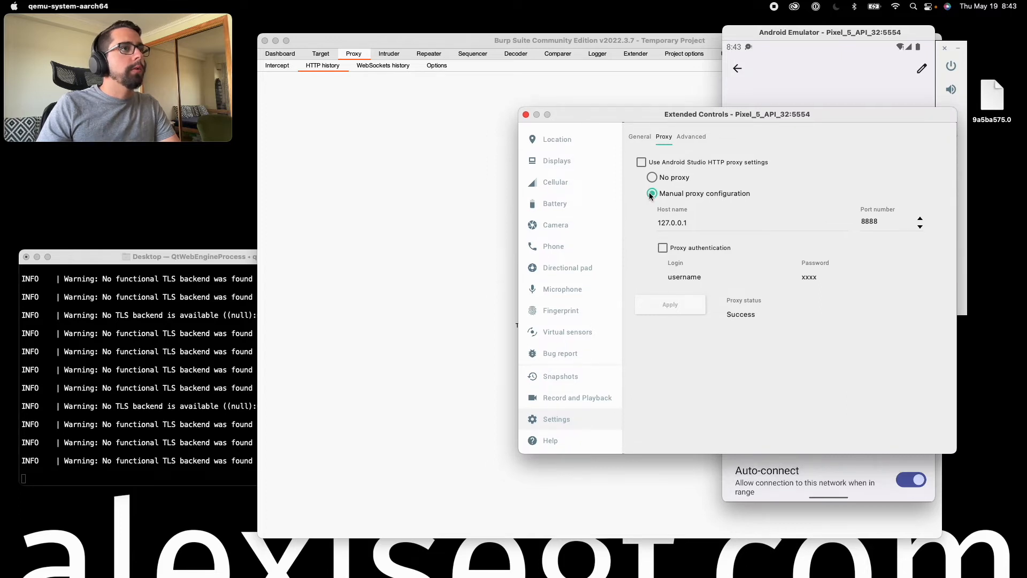
# Check the proxy listener's interface address and port in Burp Suite, and return to the emulator's Extended Controls
pyautogui.click(442, 66)
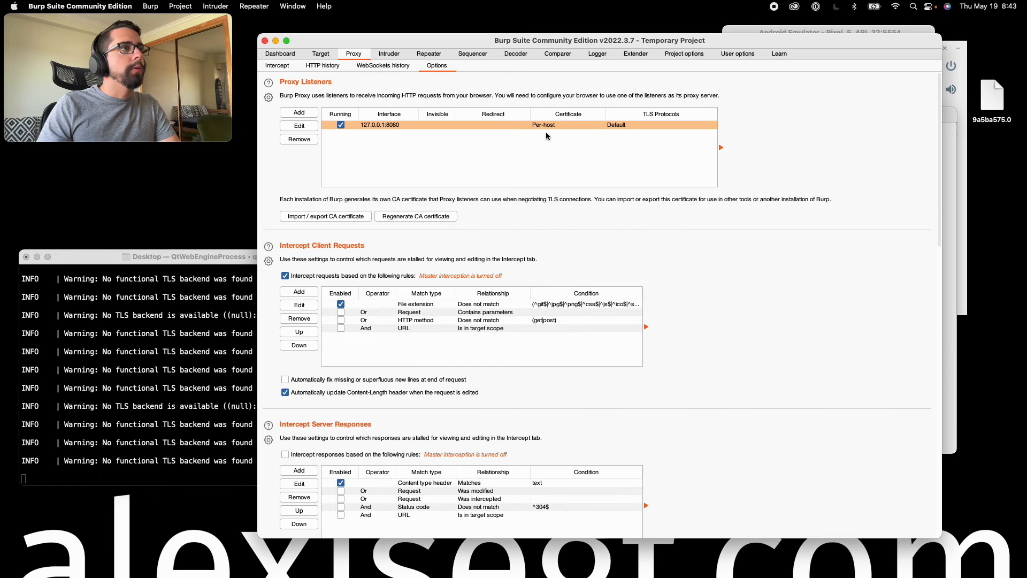
pyautogui.hotkey('ctrl', 'Up')
pyautogui.click(854, 197)
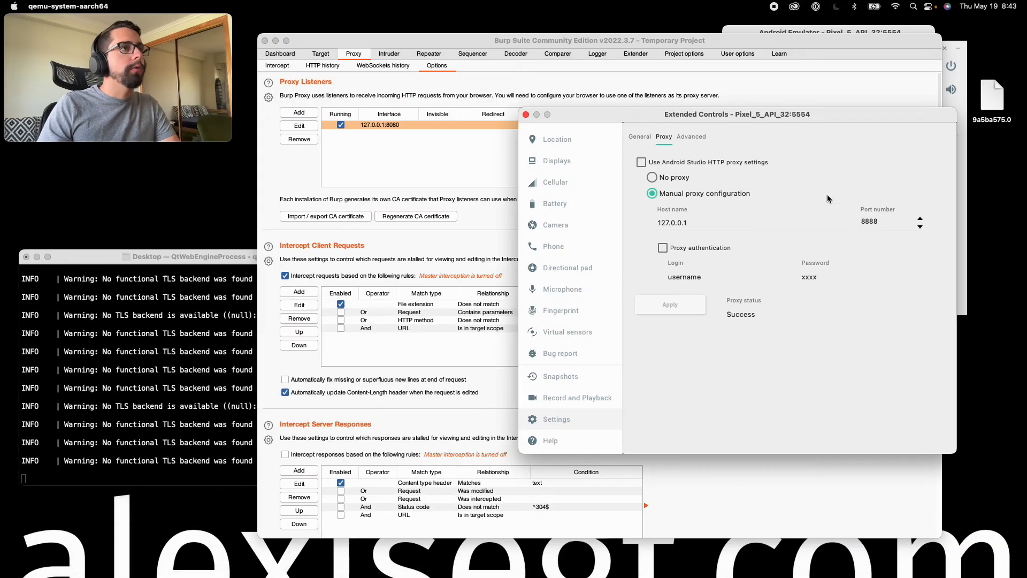
# Move the Extended Controls window clear of Burp Suite's proxy listener table and check the manual proxy's host name
pyautogui.moveTo(640, 134); pyautogui.dragTo(657, 155)
pyautogui.click(686, 260)
pyautogui.doubleClick(687, 259)
pyautogui.click(688, 260)
pyautogui.doubleClick(689, 261)
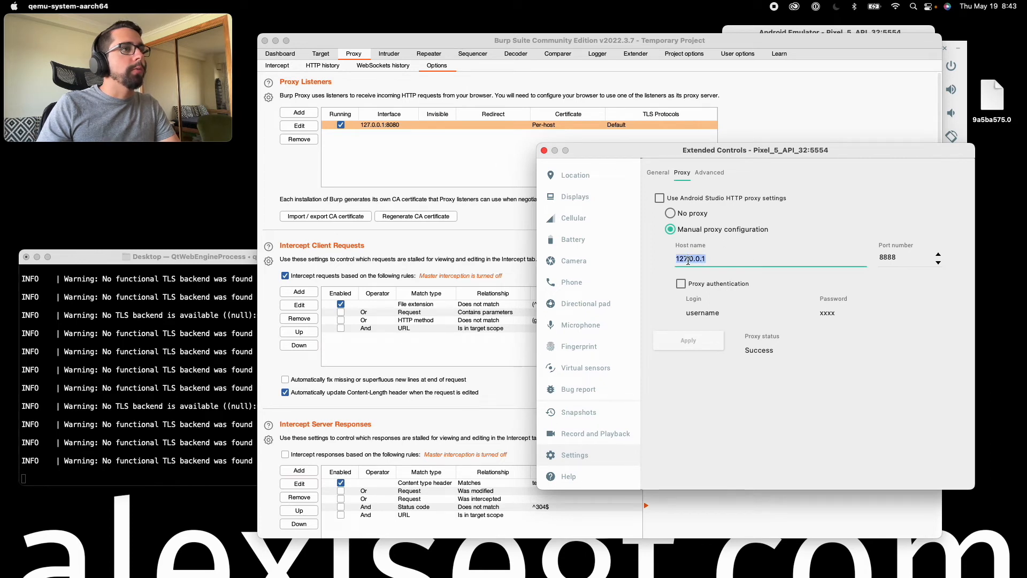
pyautogui.doubleClick(689, 260)
pyautogui.click(696, 260)
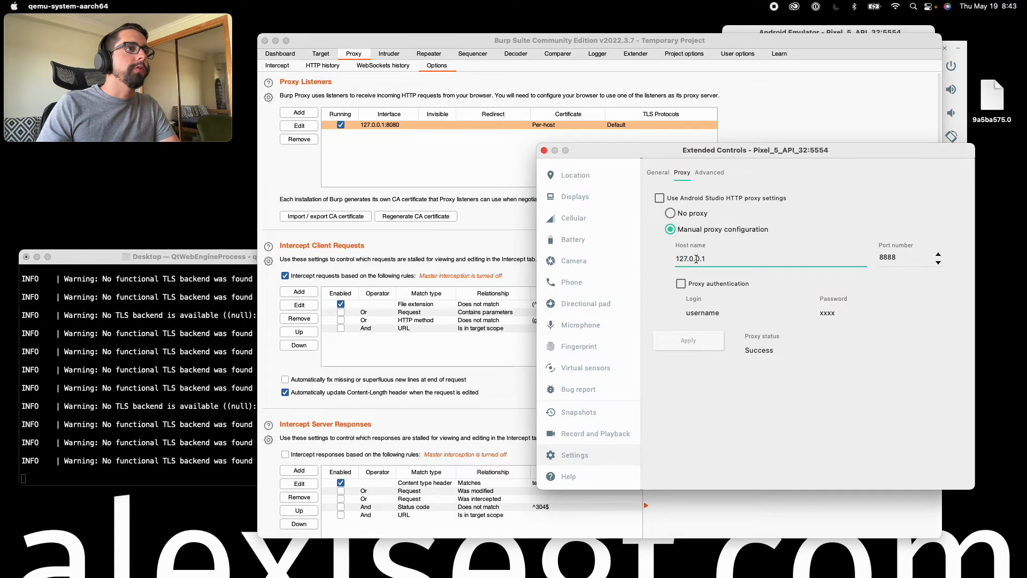
pyautogui.doubleClick(704, 258)
pyautogui.click(711, 260)
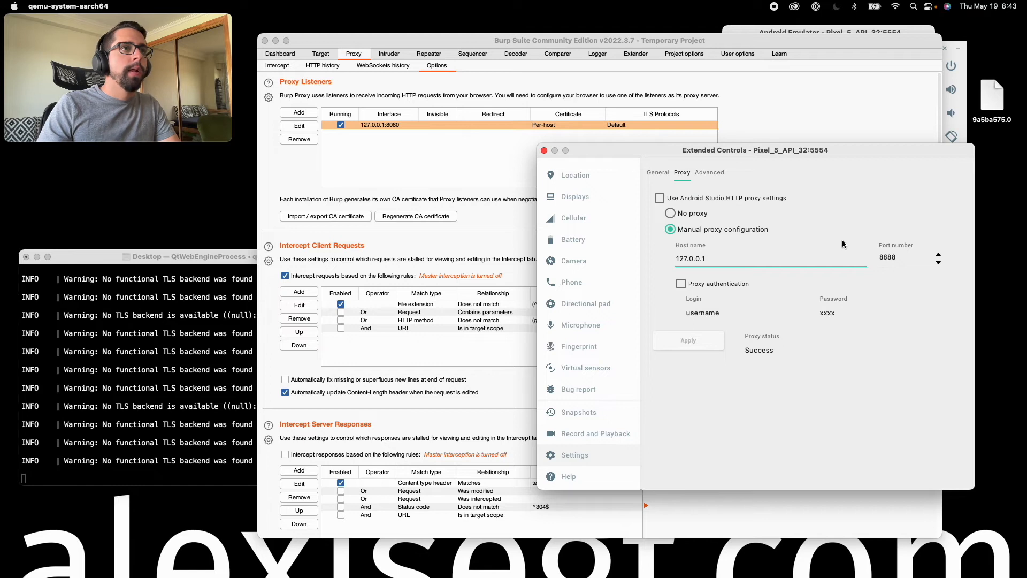
# Set the emulator's manual proxy port number to 8080, apply the configuration, and close the Extended Controls
pyautogui.press('Tab')
pyautogui.write('80')
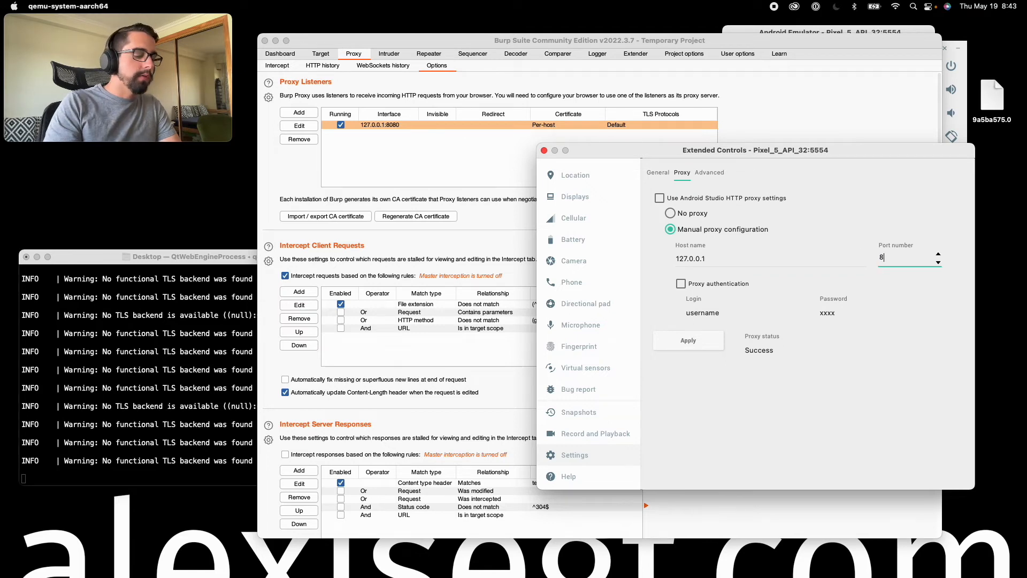
pyautogui.write('80')
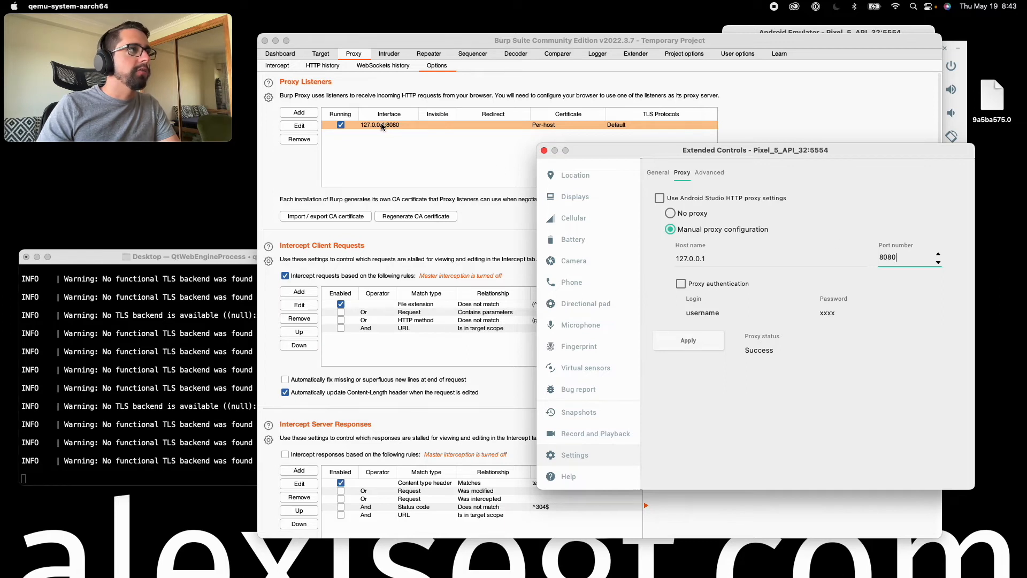
pyautogui.doubleClick(905, 261)
pyautogui.click(907, 260)
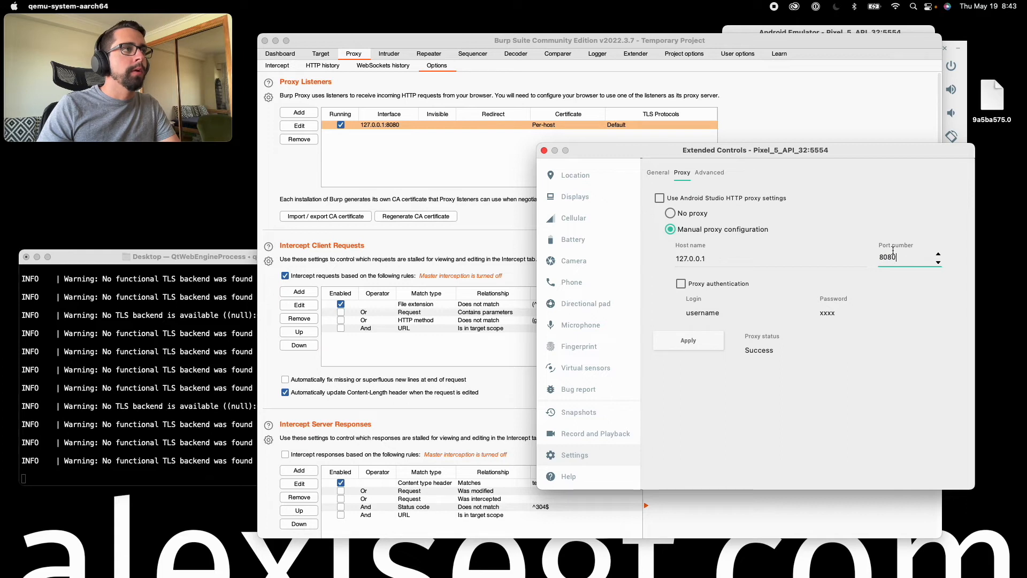
pyautogui.click(689, 341)
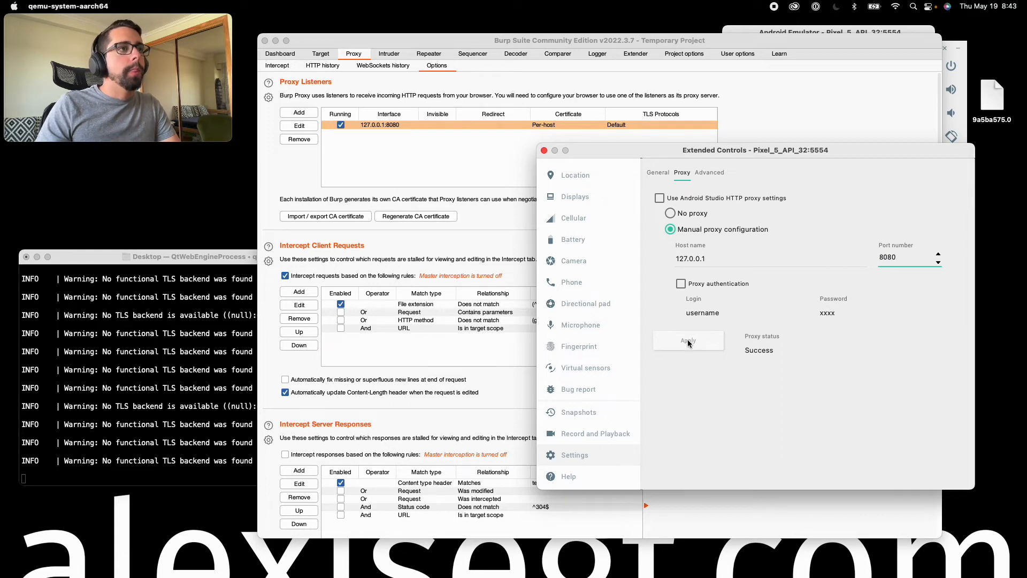
pyautogui.click(544, 151)
# Show the proxy's HTTP history in Burp Suite, and open Chrome in the Android Emulator
pyautogui.click(286, 67)
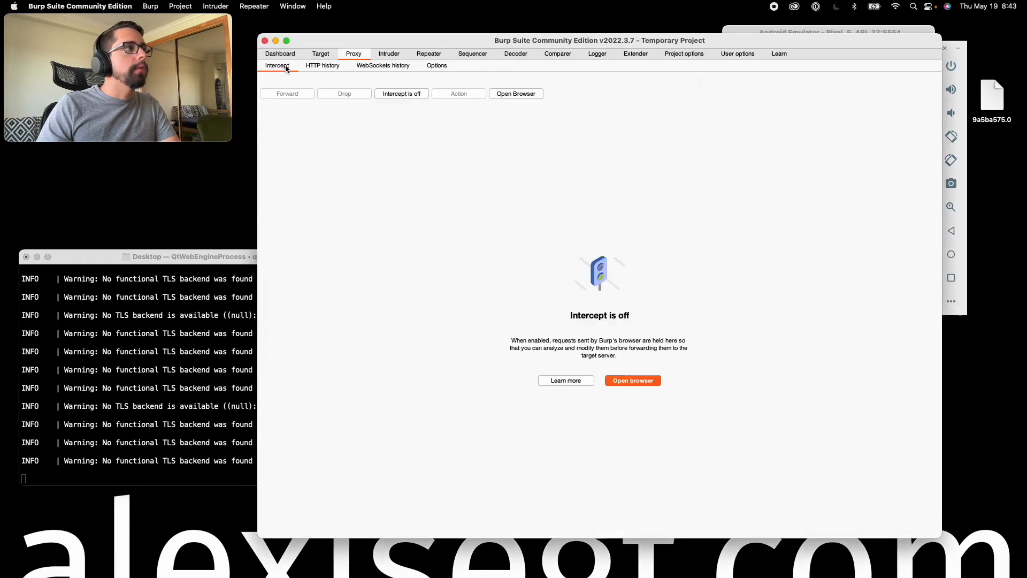
pyautogui.click(314, 67)
pyautogui.click(801, 31)
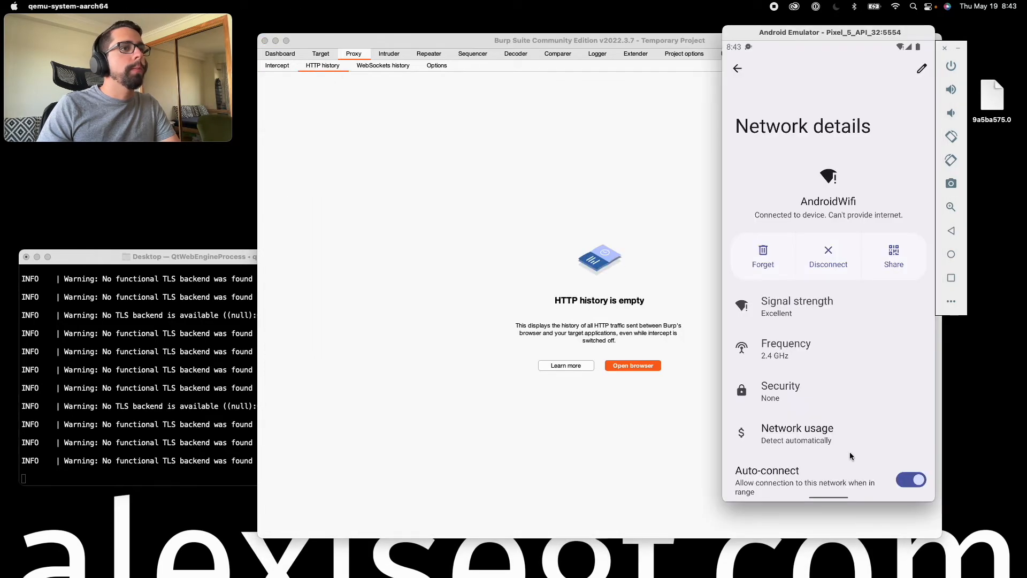
pyautogui.moveTo(827, 488); pyautogui.dragTo(828, 342)
pyautogui.click(855, 417)
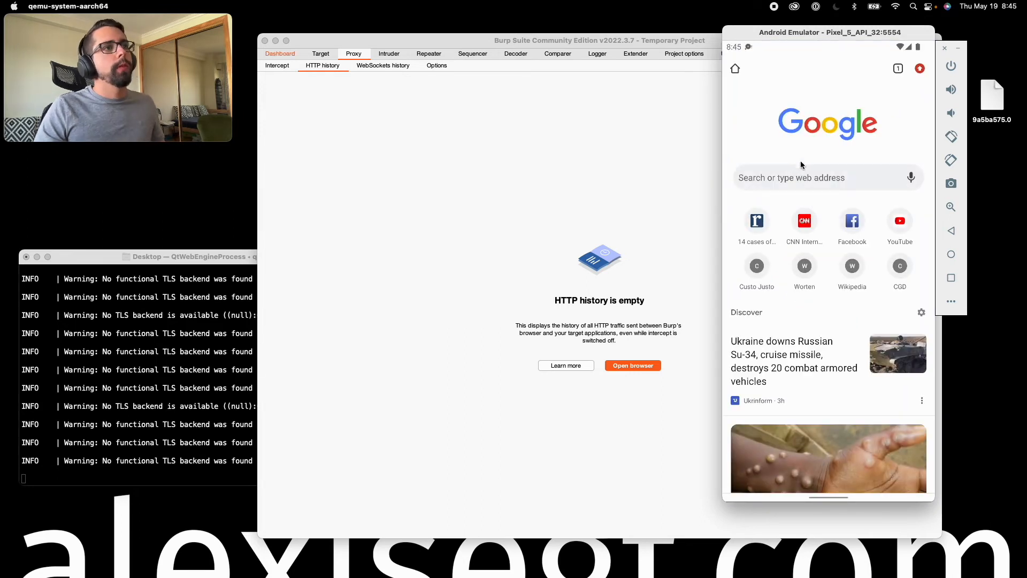
# Browse to alexisegf.com in the emulator's Chrome and expand the certificate error's details
pyautogui.click(802, 177)
pyautogui.write('a')
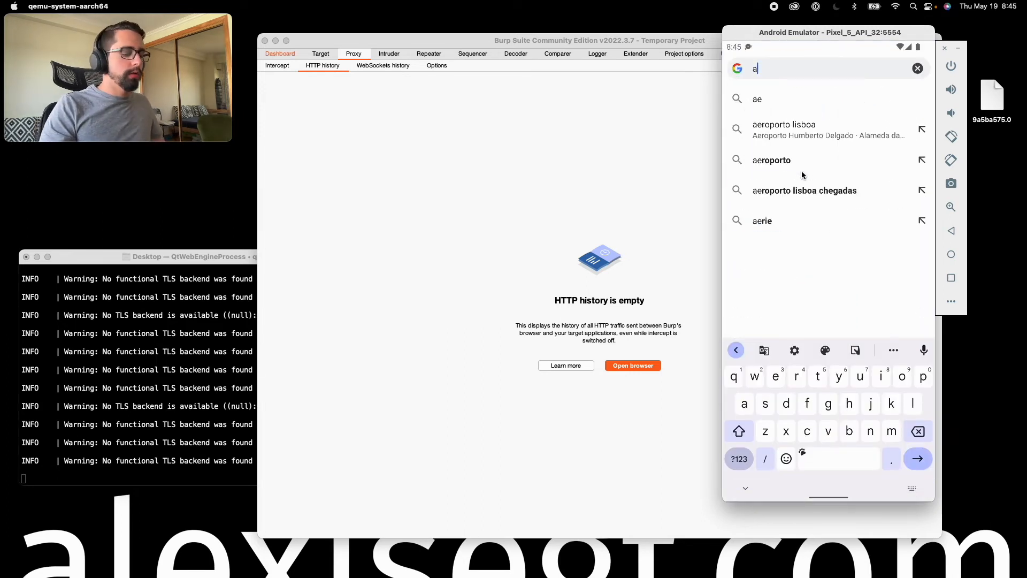
pyautogui.write('lexisegf.com')
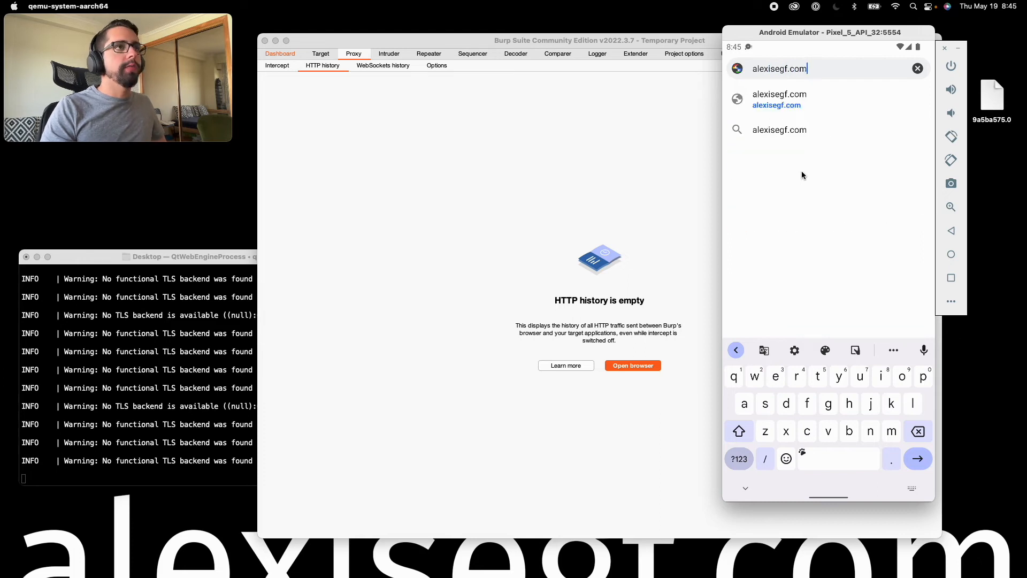
pyautogui.press('Return')
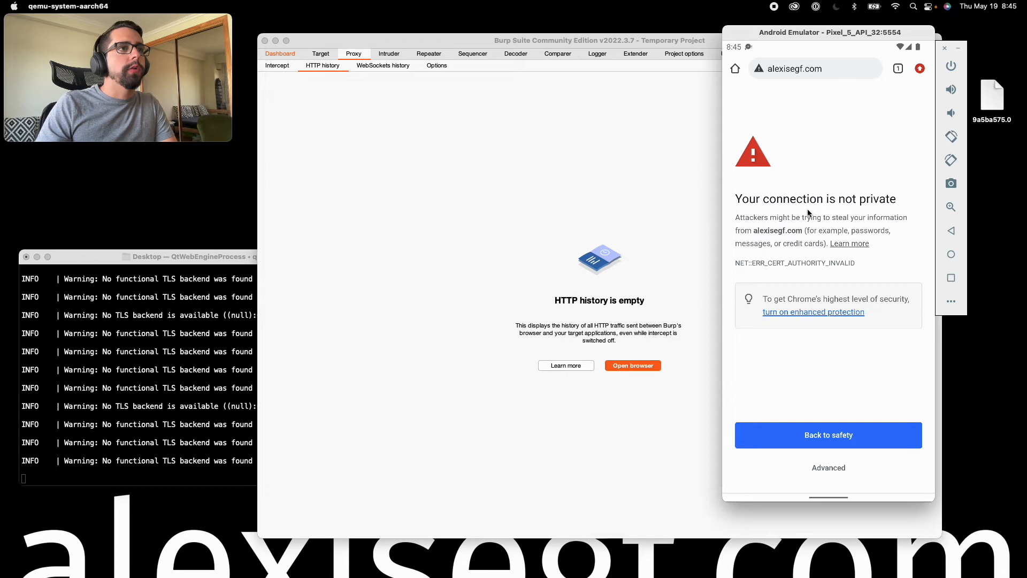
pyautogui.click(760, 262)
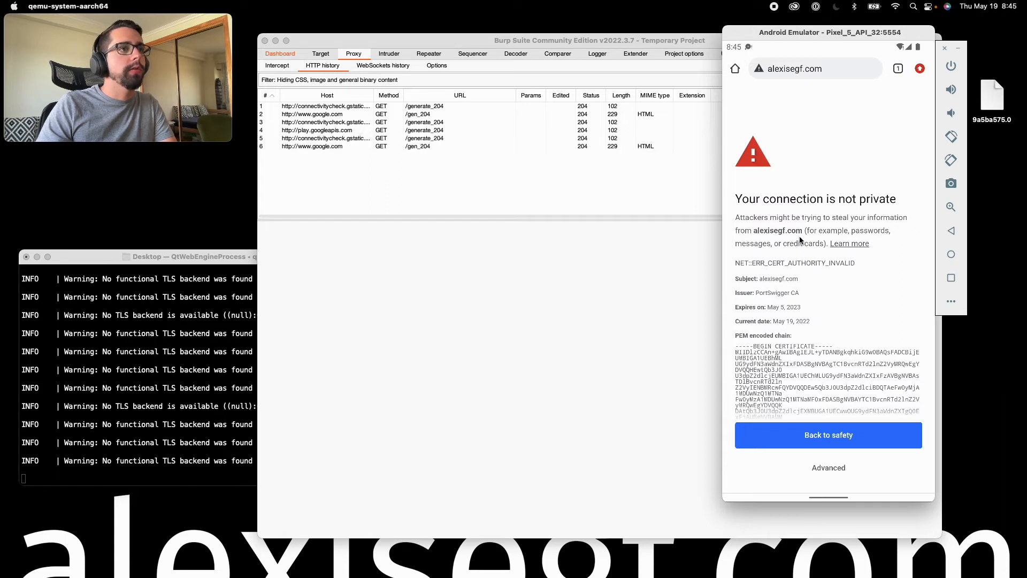
# Examine the TLS negotiation errors in Burp Suite's event log, and return to the proxy's HTTP history
pyautogui.click(333, 67)
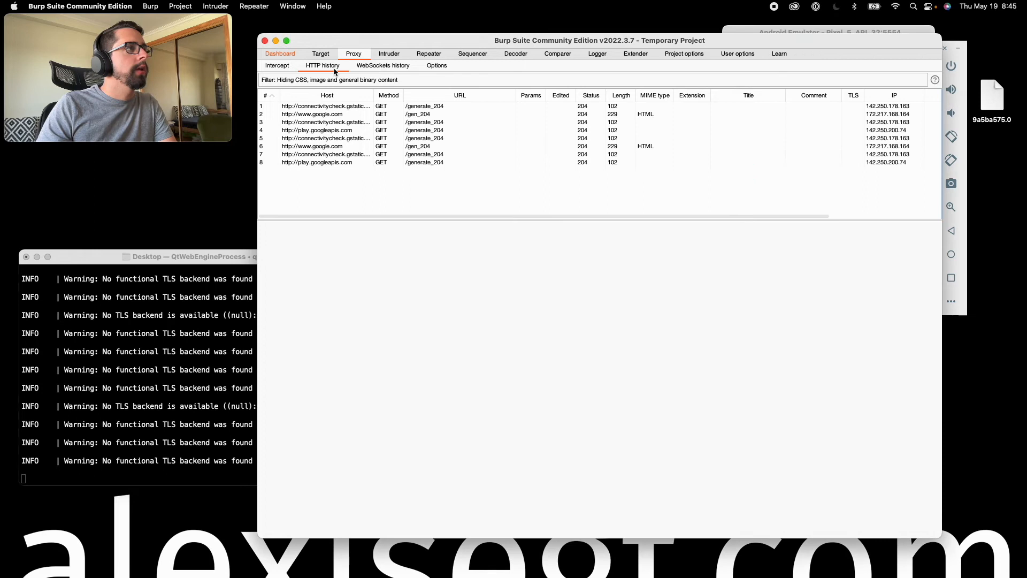
pyautogui.click(280, 54)
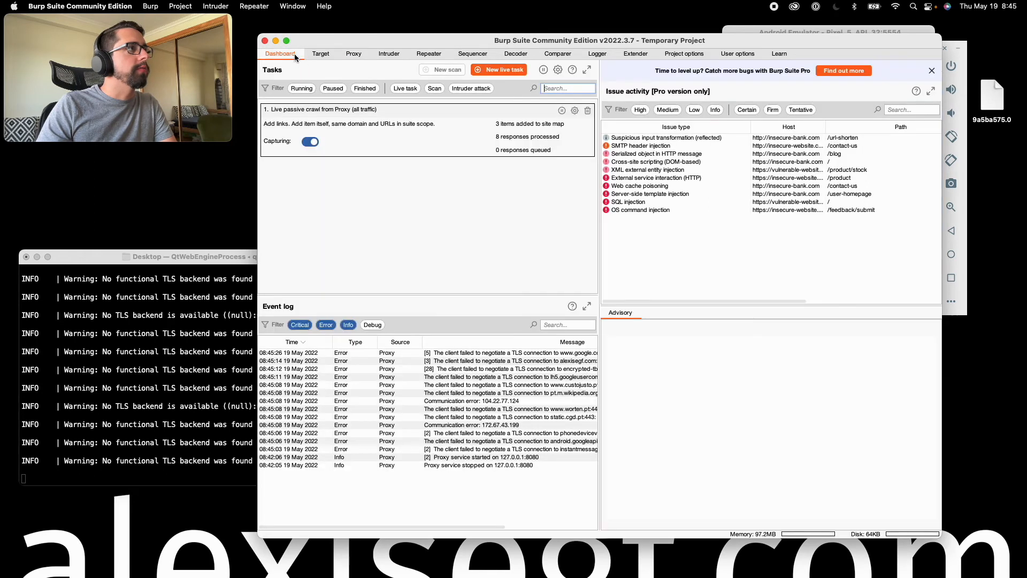
pyautogui.click(474, 354)
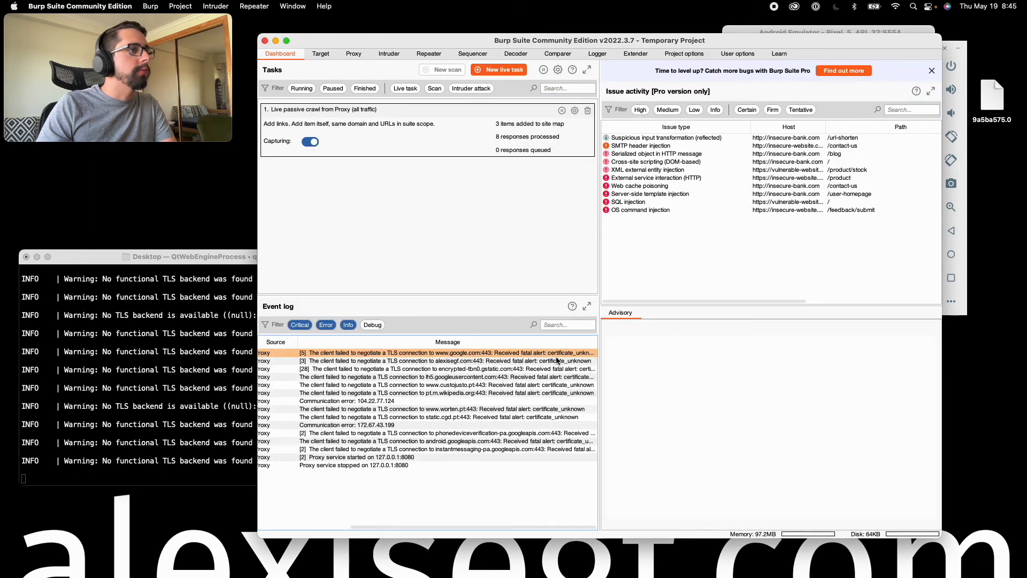
pyautogui.click(515, 369)
pyautogui.click(507, 362)
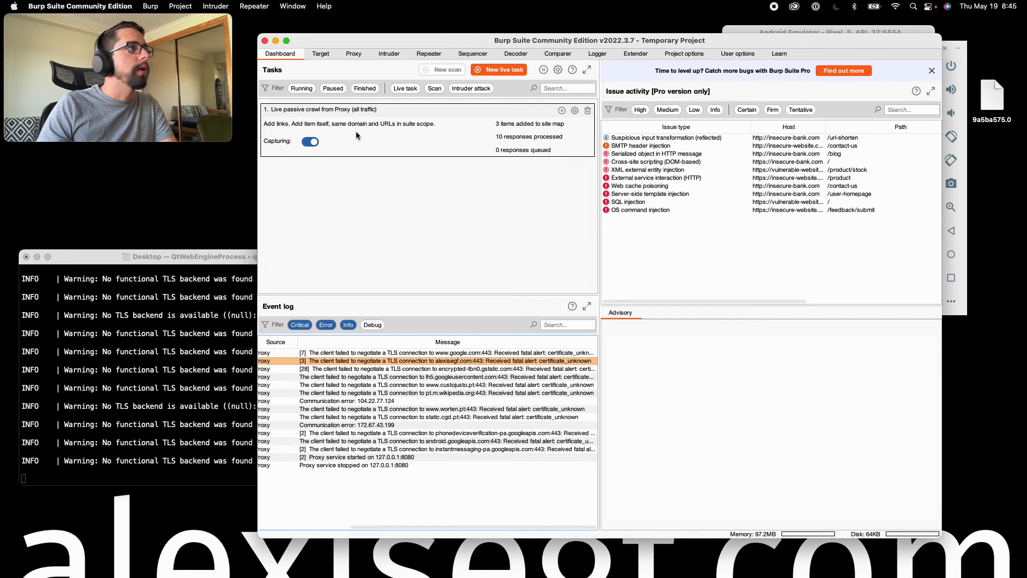
pyautogui.click(351, 54)
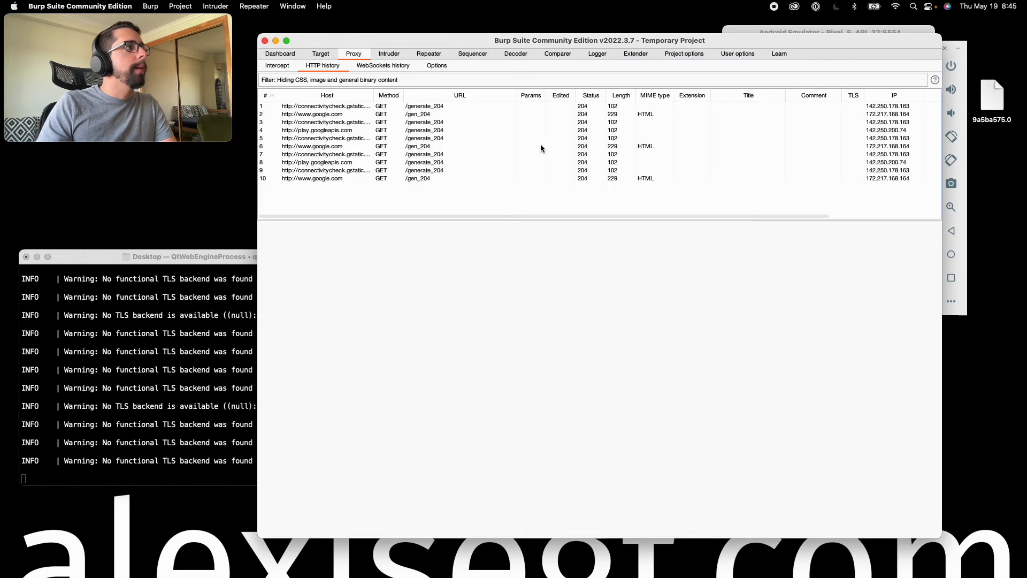
# Switch to the Android Emulator and leave Chrome for the device's home screen
pyautogui.click(746, 29)
pyautogui.moveTo(821, 498); pyautogui.dragTo(807, 205)
pyautogui.moveTo(819, 330); pyautogui.dragTo(799, 111)
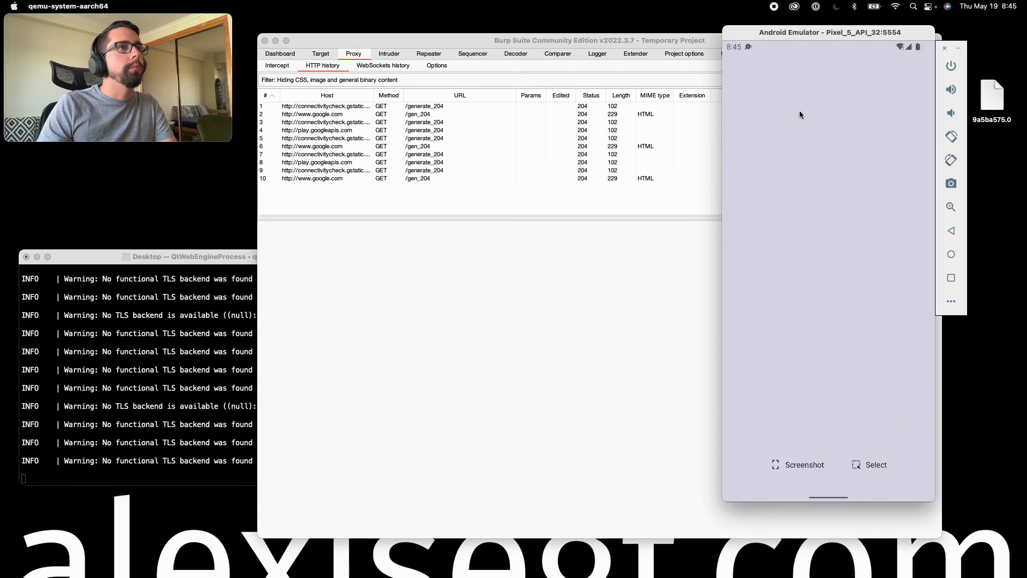
# Switch to Terminal, open a new session beside the running emulator, and change to the ~/Desktop directory
pyautogui.click(237, 300)
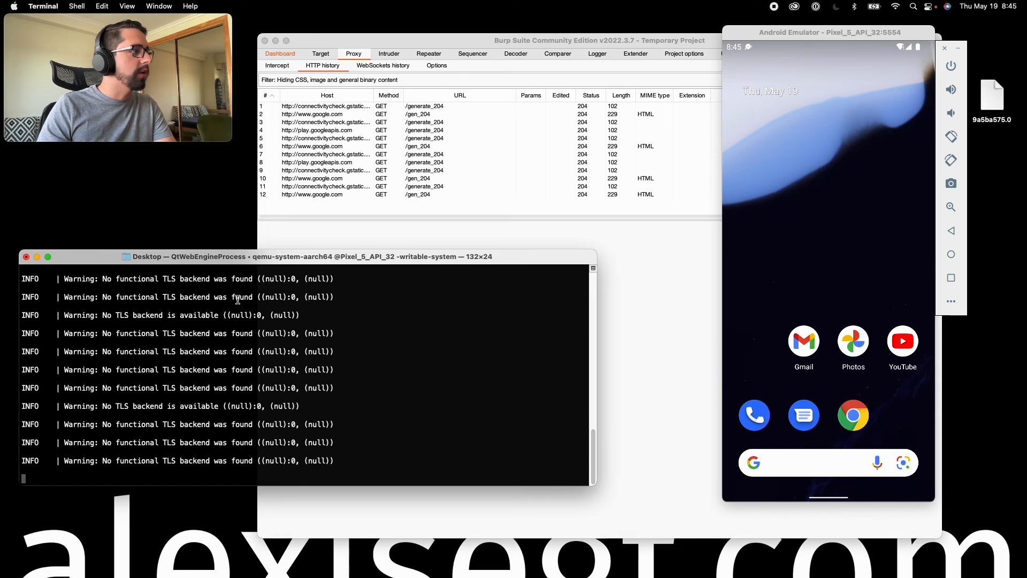
pyautogui.press('super+t')
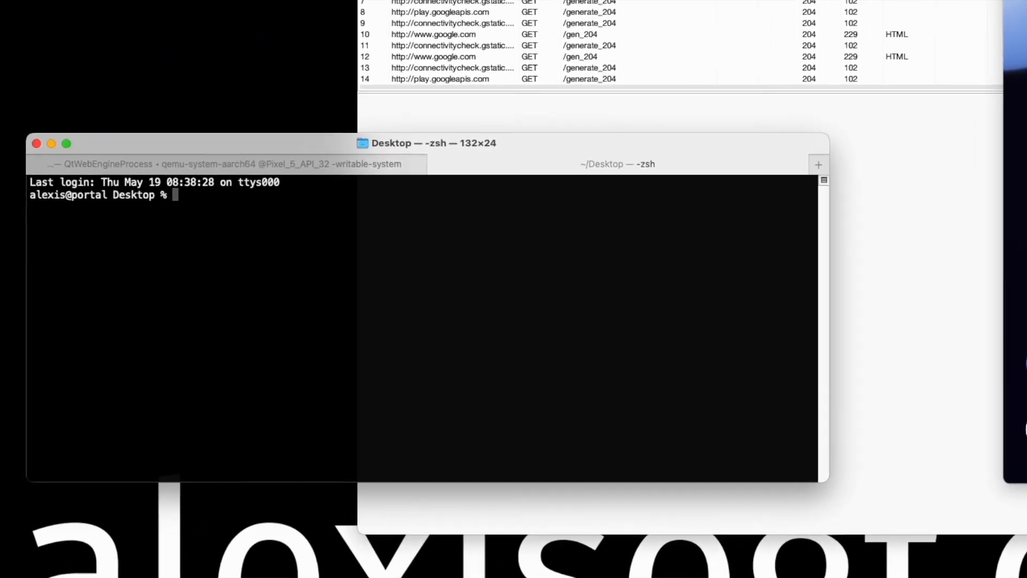
pyautogui.write('cd ~')
pyautogui.write('/D')
pyautogui.press('BackSpace')
pyautogui.write('de')
pyautogui.press('BackSpace')
pyautogui.press('BackSpace')
pyautogui.write('Desktop/')
pyautogui.press('Return')
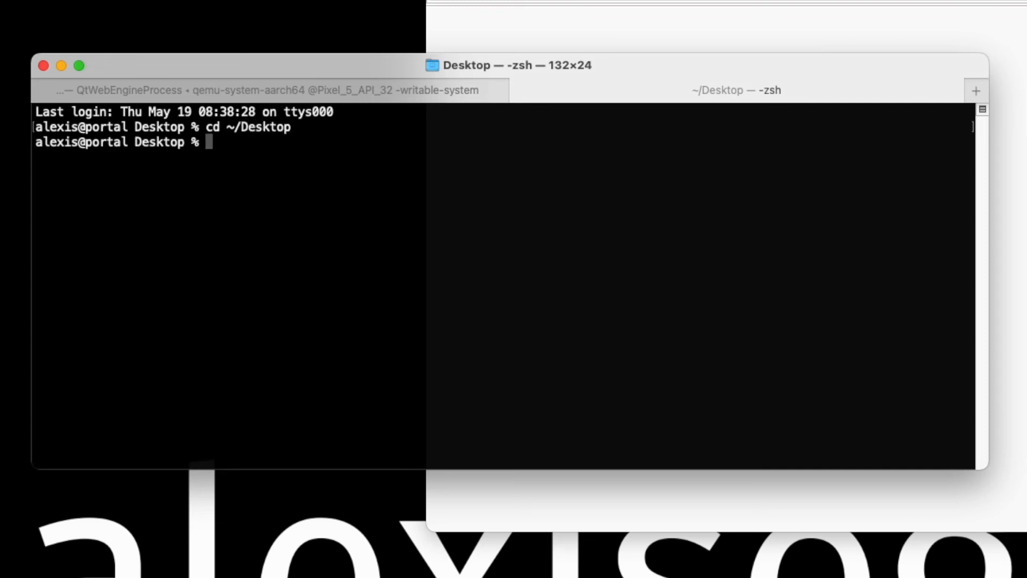
# Try to remount the emulator's system partition as writable with "adb remount"
pyautogui.press('super+Tab')
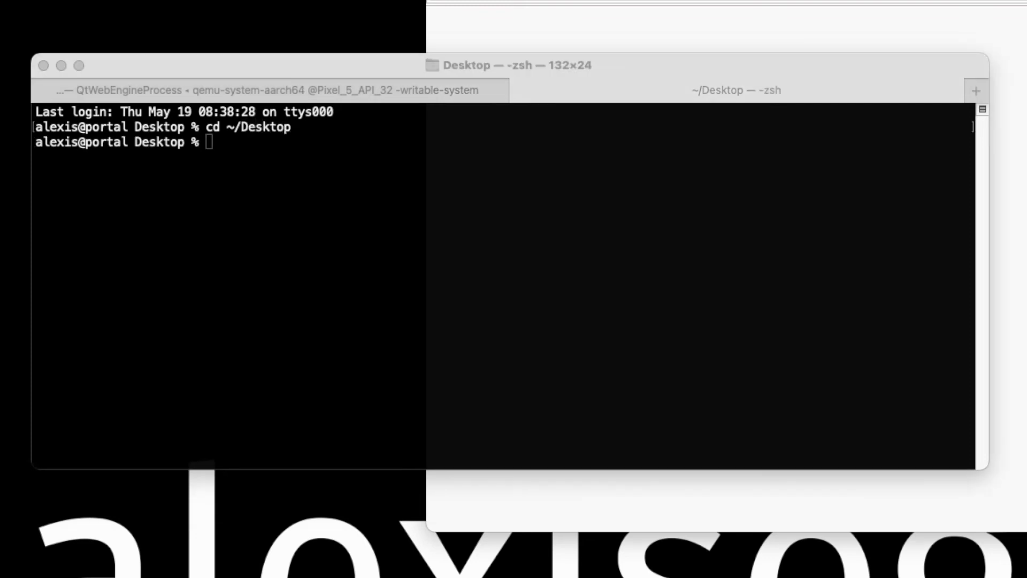
pyautogui.click(639, 279)
pyautogui.write('adb remount')
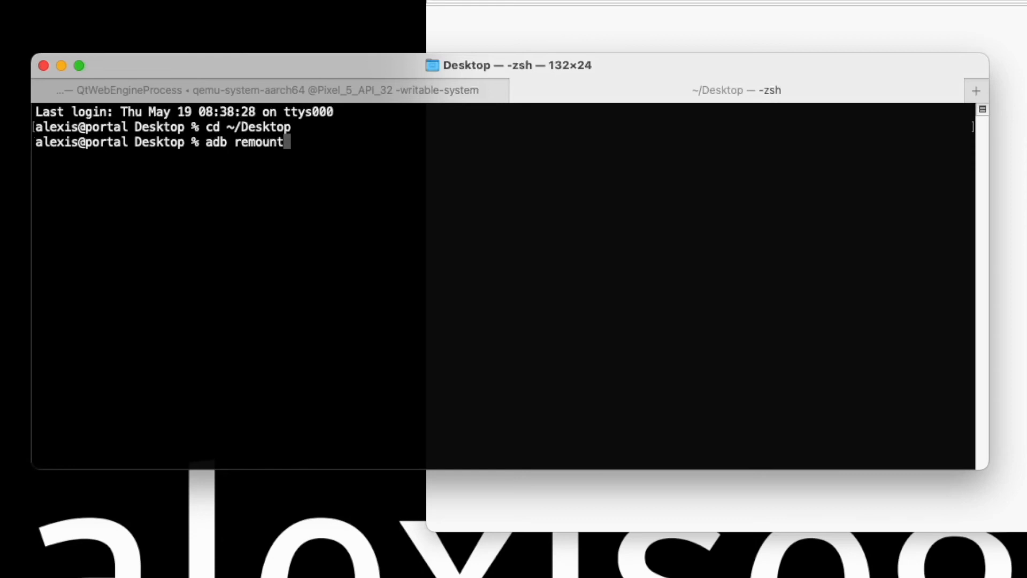
pyautogui.press('Return')
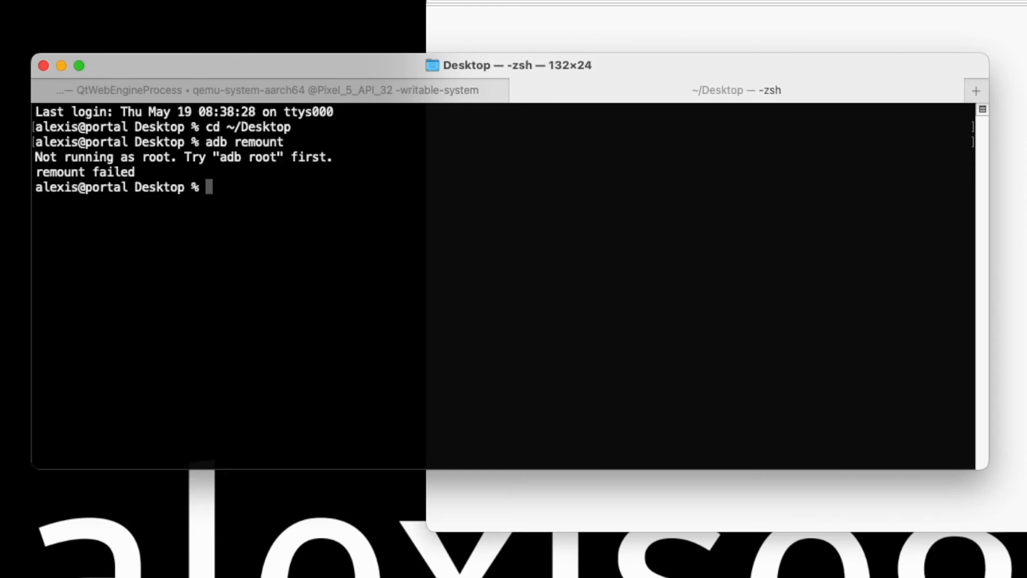
# Restart the adb daemon as root with "adb root" and remount the system partition with "adb remount"
pyautogui.write('adb root')
pyautogui.press('Return')
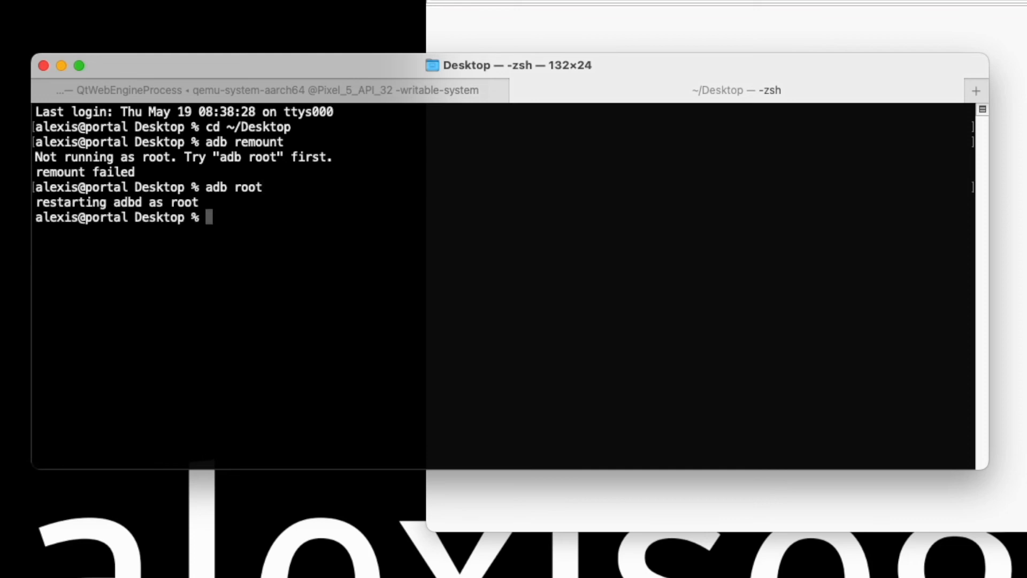
pyautogui.write('adb remount')
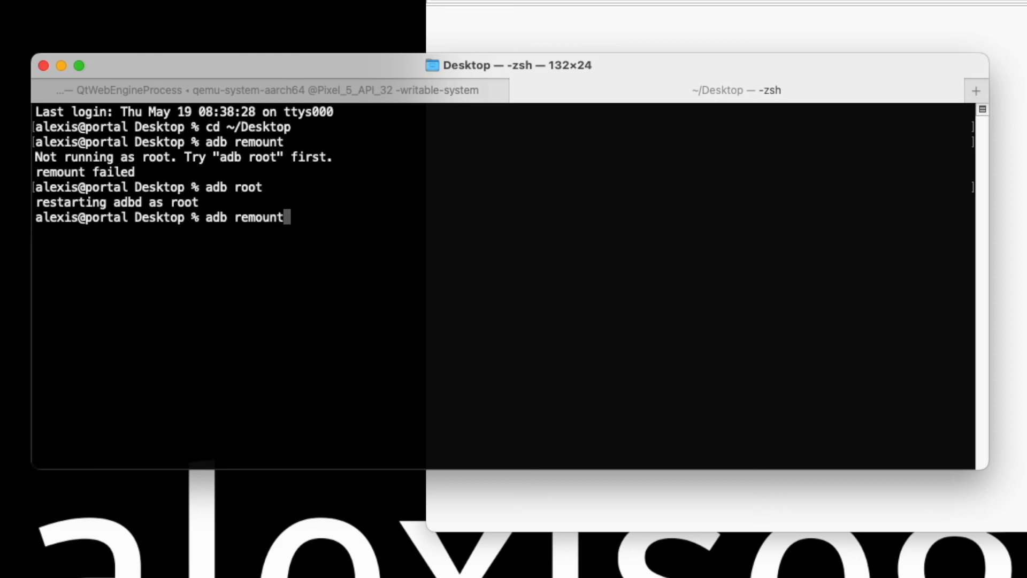
pyautogui.press('Return')
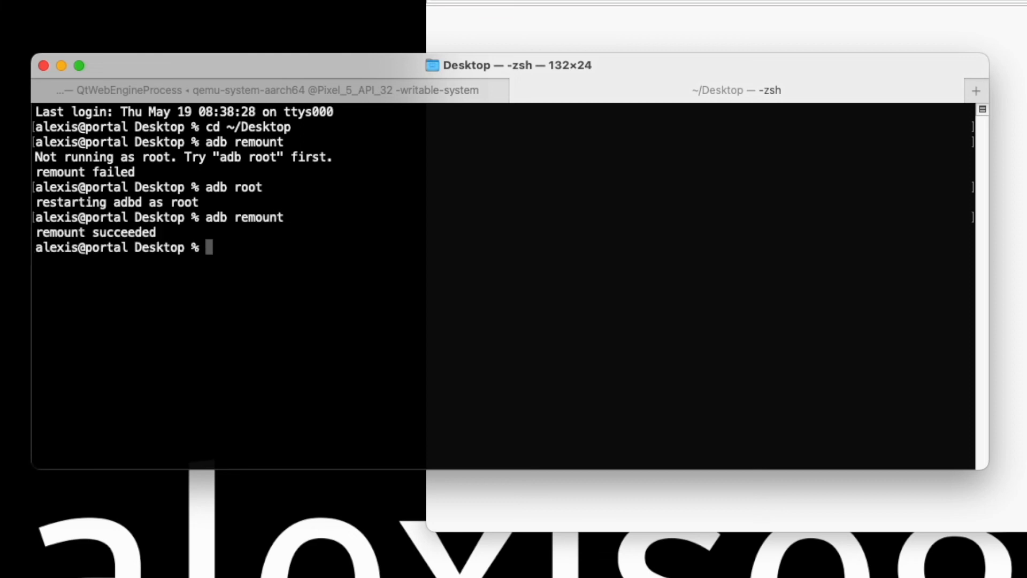
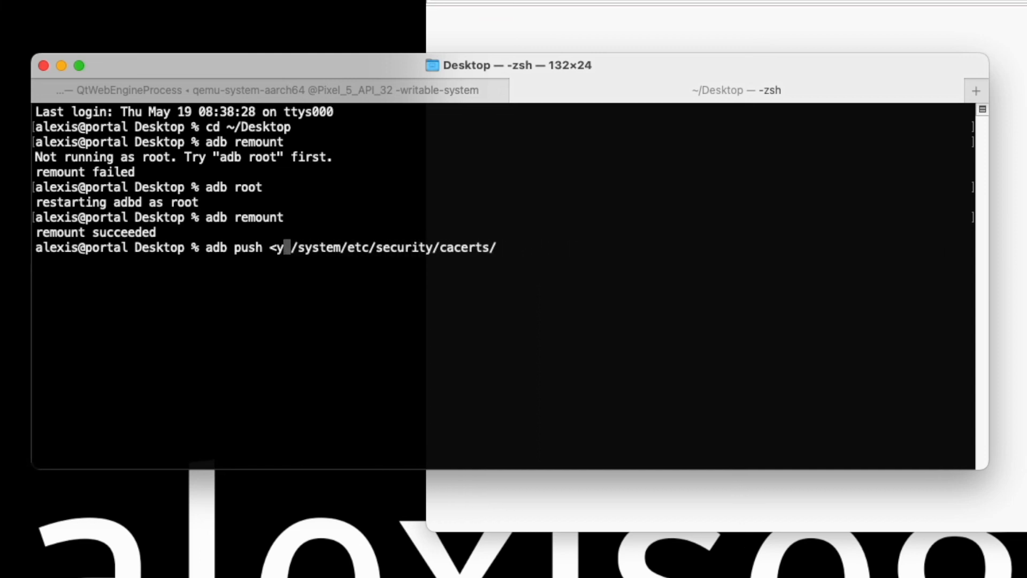
# Copy the certificate to the emulator by running "adb push 9a5ba575.0 /system/etc/security/cacerts/"
pyautogui.write('9a')
pyautogui.press('Tab')
pyautogui.press('BackSpace')
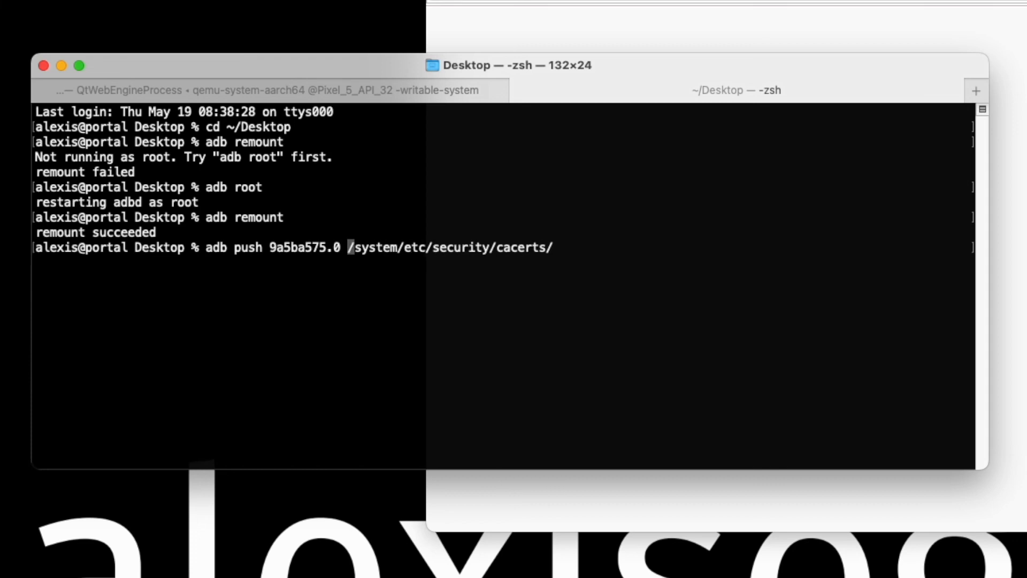
pyautogui.press('Right')
pyautogui.press('Right')
pyautogui.press('Right')
pyautogui.press('Right')
pyautogui.press('Right')
pyautogui.press('Right')
pyautogui.press('Right')
pyautogui.press('Right')
pyautogui.press('Right')
pyautogui.press('Right')
pyautogui.press('Right')
pyautogui.hotkey('ctrl', 'e')
pyautogui.doubleClick(284, 246)
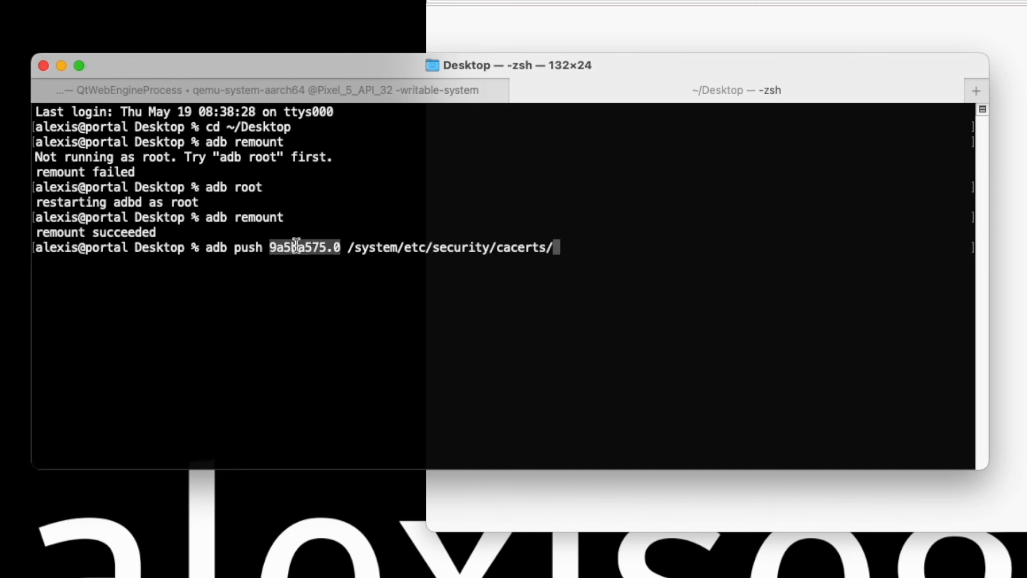
pyautogui.click(359, 248)
pyautogui.moveTo(359, 249); pyautogui.dragTo(521, 246)
pyautogui.click(553, 244)
pyautogui.click(522, 246)
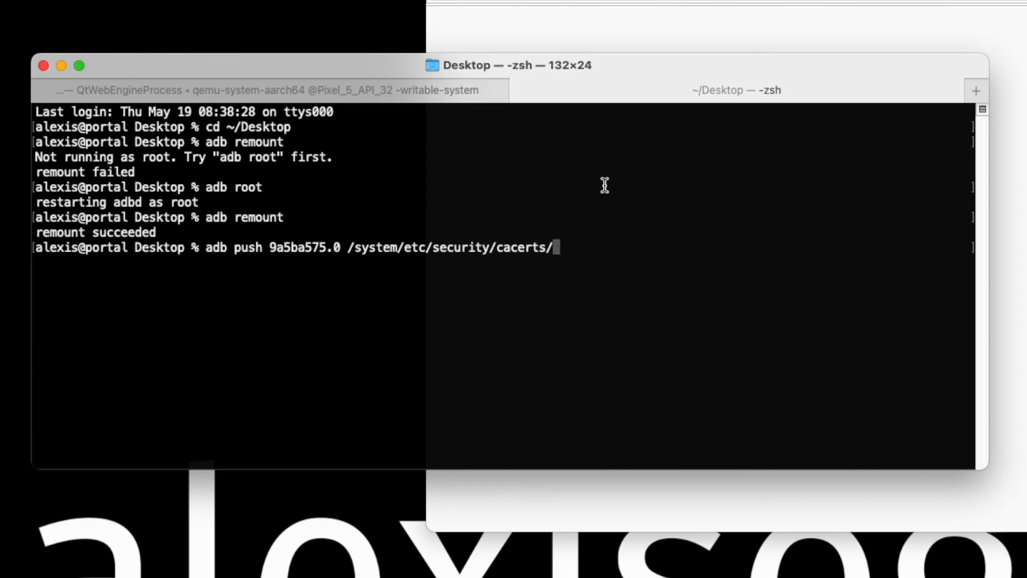
pyautogui.press('Return')
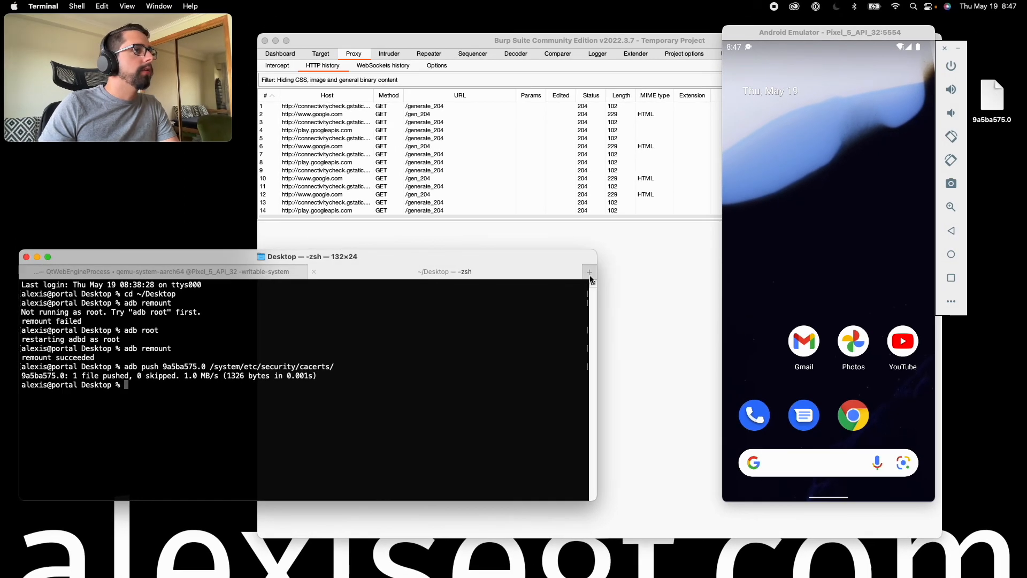
# Switch to Burp Suite and view the latest requests in the proxy's HTTP history
pyautogui.click(618, 277)
pyautogui.scroll(-2, 421, 175)
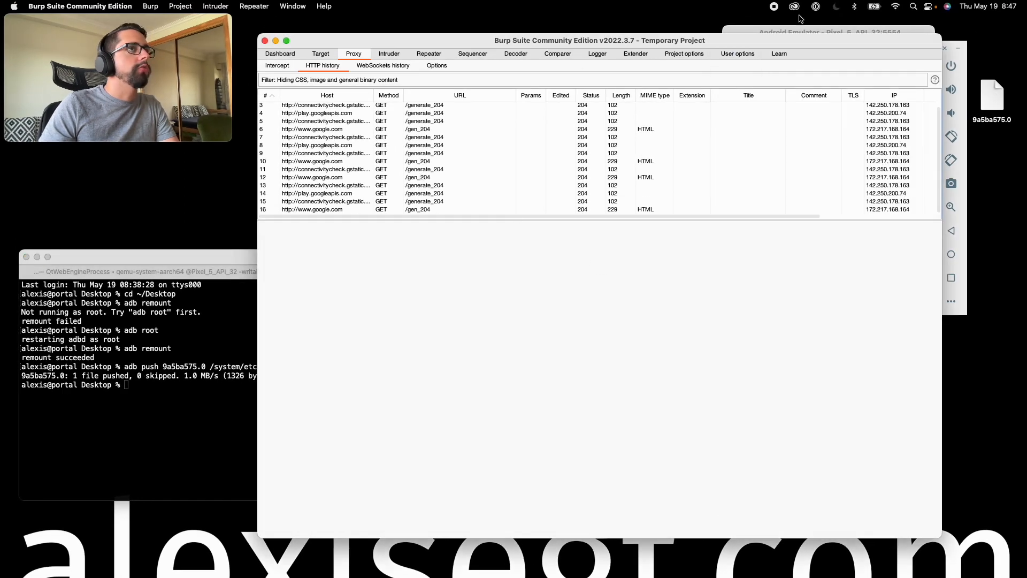
# Switch to the Android emulator and open Chrome to load alexisegf.com through the proxy
pyautogui.click(749, 29)
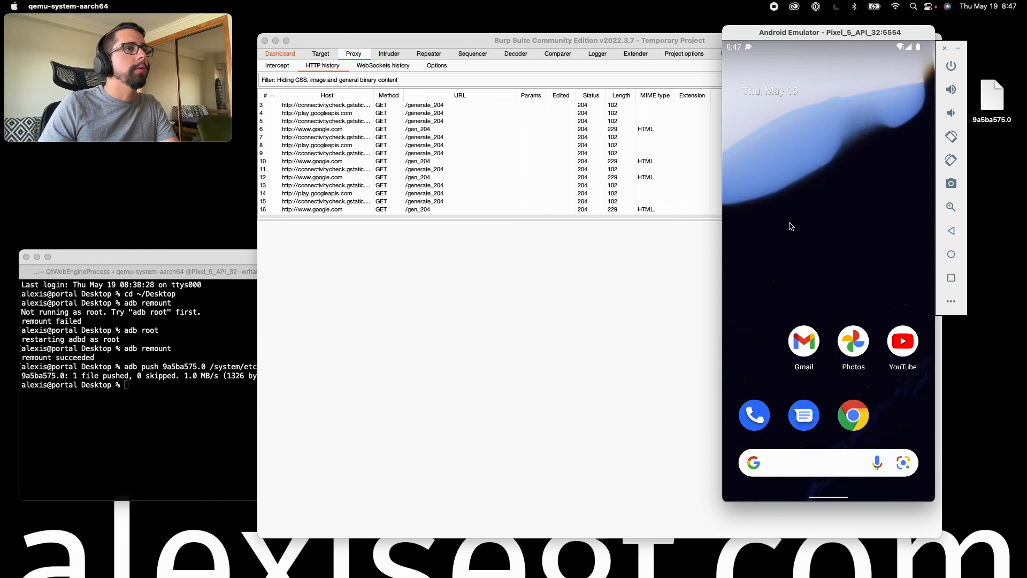
pyautogui.click(851, 409)
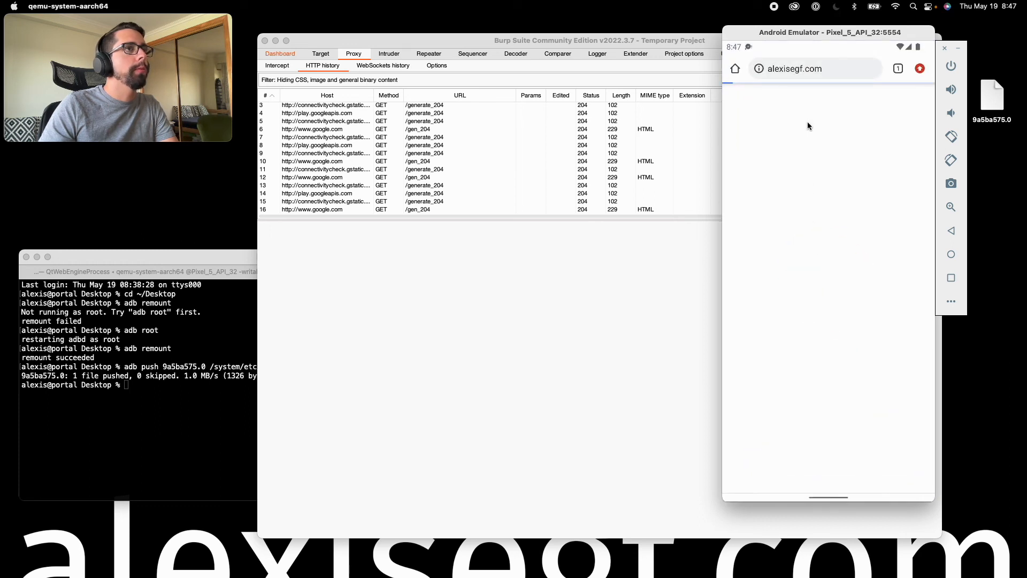
pyautogui.scroll(1, 363, 162)
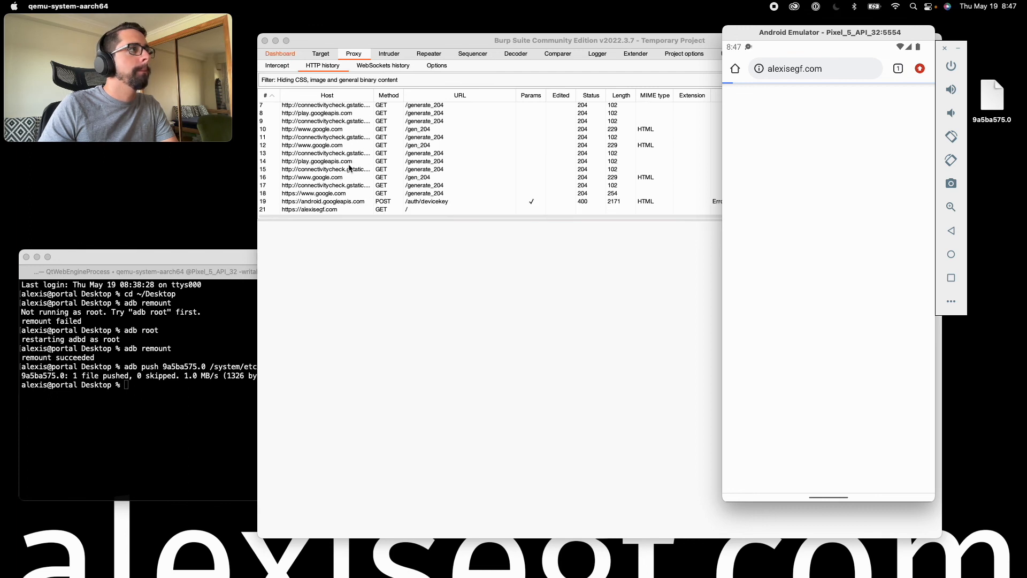
pyautogui.click(323, 209)
pyautogui.scroll(-10, 580, 303)
pyautogui.scroll(10, 580, 302)
pyautogui.moveTo(598, 259); pyautogui.dragTo(596, 267)
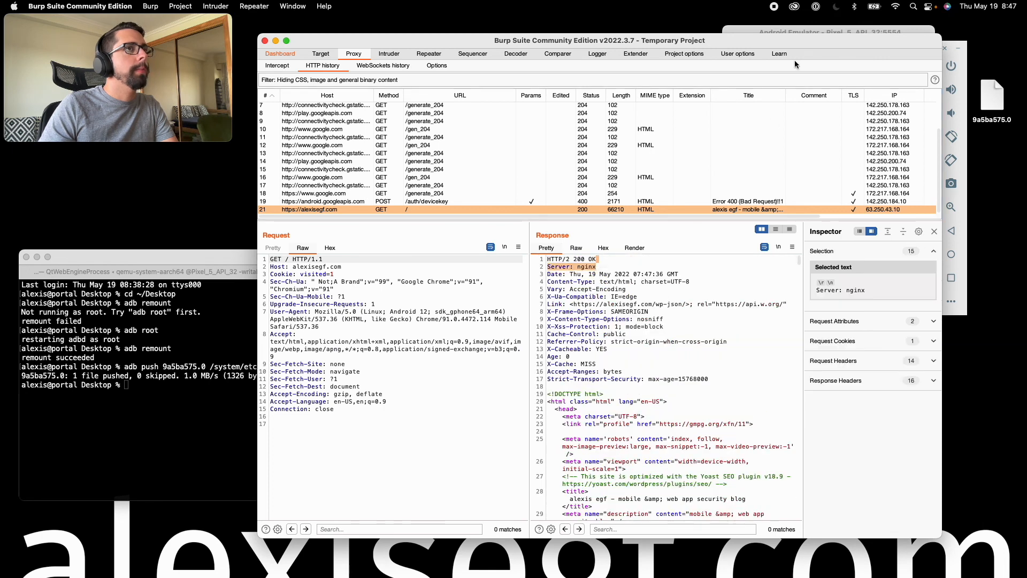
# Switch back to the Android emulator and look through the alexisegf.com home page in Chrome
pyautogui.click(777, 33)
pyautogui.scroll(-15, 829, 123)
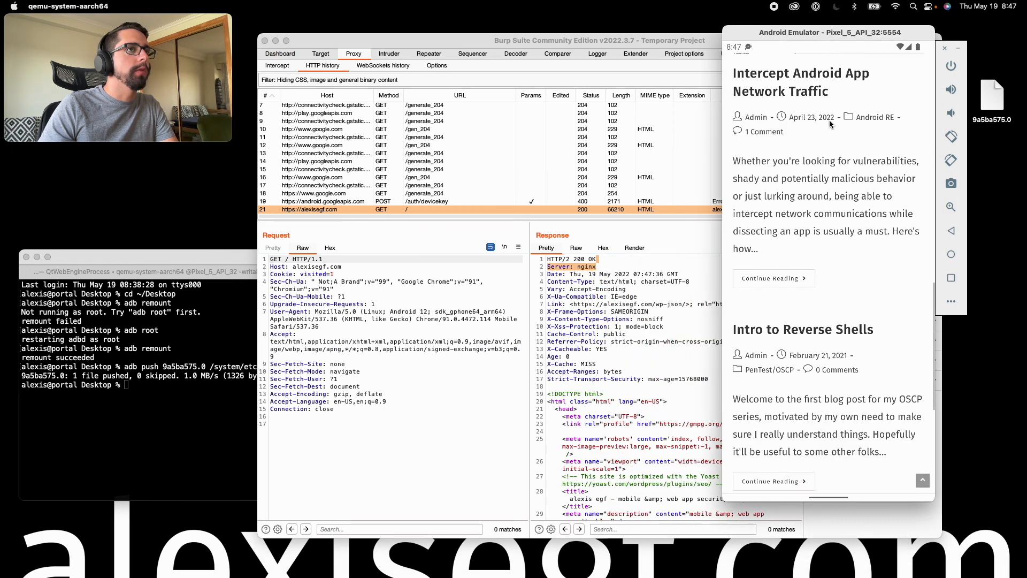
pyautogui.scroll(15, 827, 141)
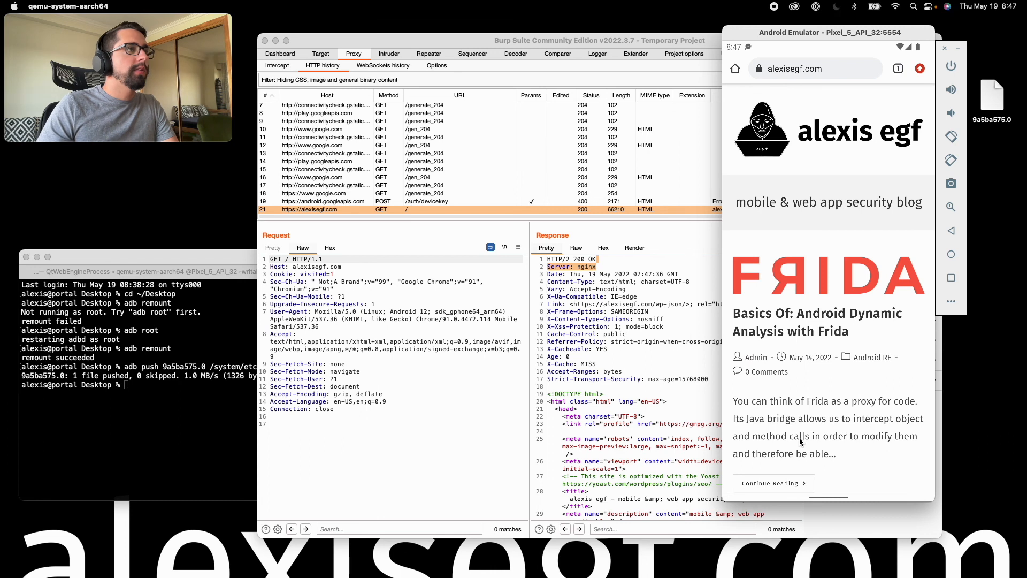